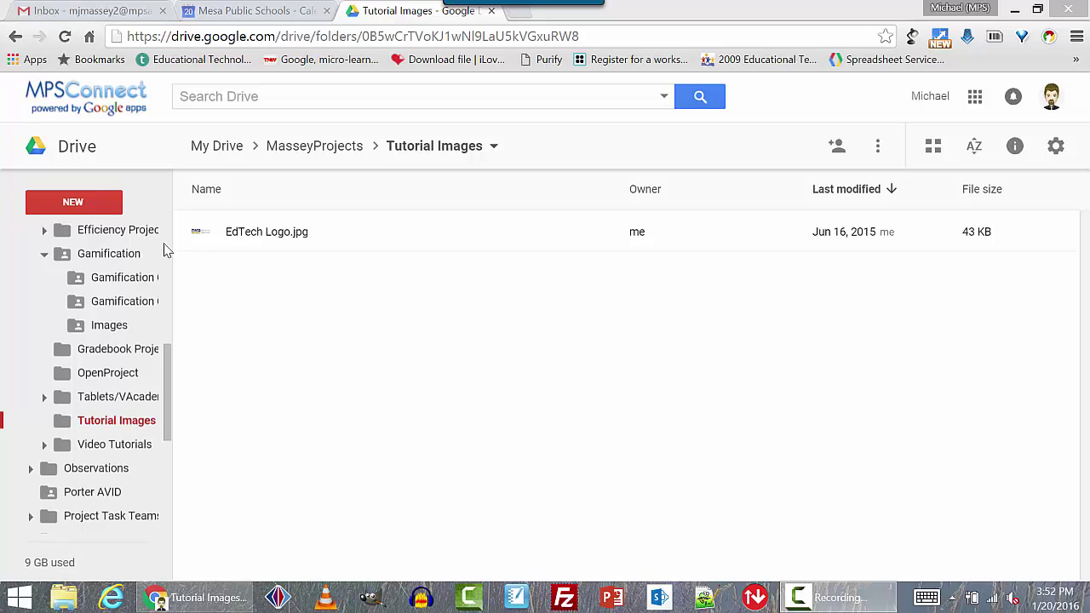
# Create a new Google Drawings file from the New menu in the Tutorial Images folder.
pyautogui.click(86, 205)
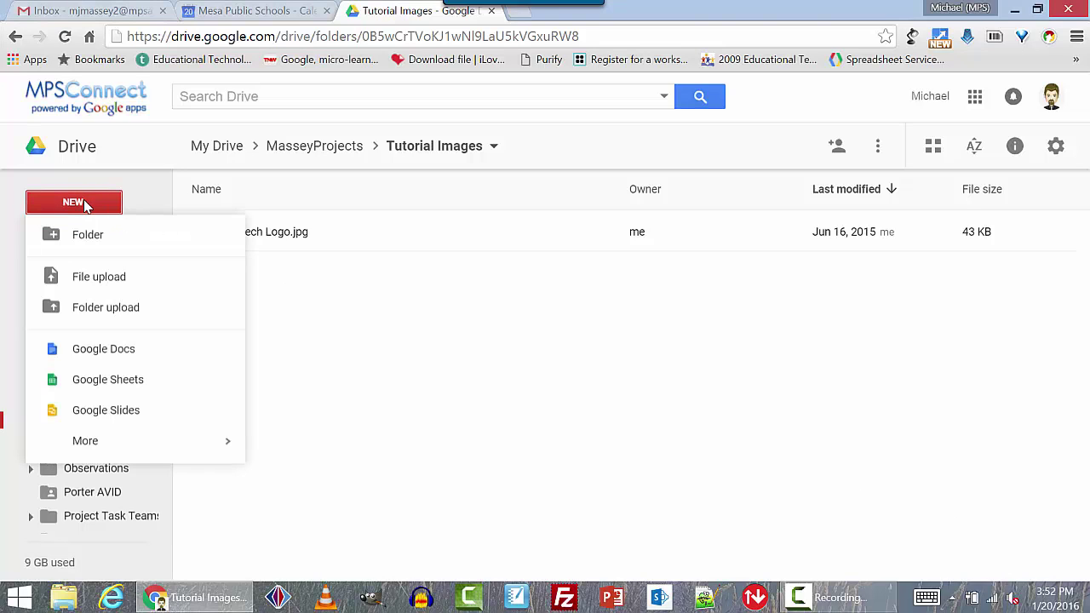
pyautogui.moveTo(99, 449)
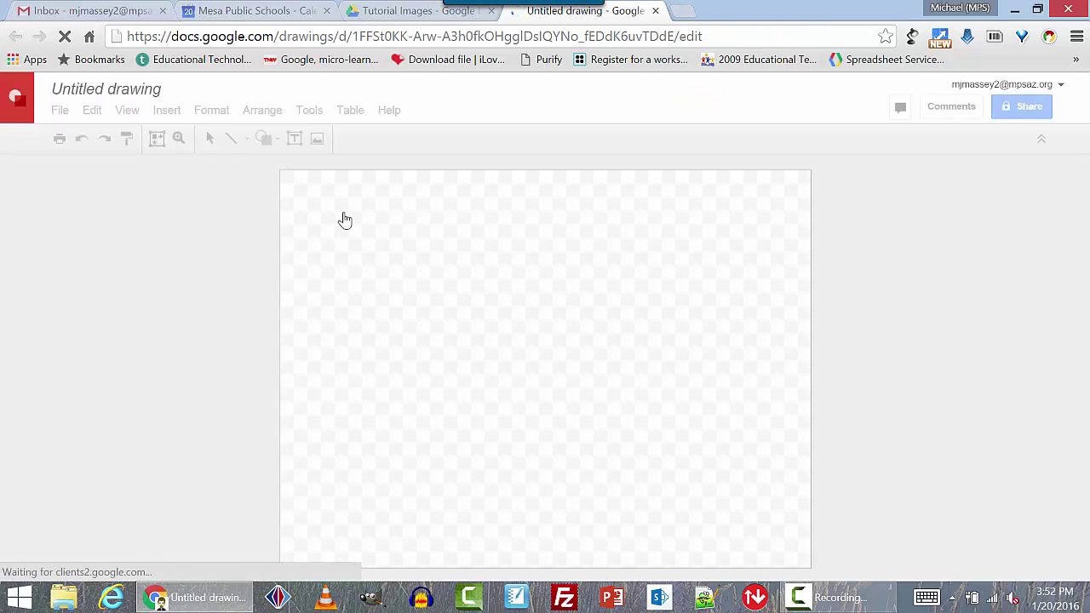
# Title the drawing 'Mega Power Badge', then change 'Power' to 'Energy'.
pyautogui.click(113, 94)
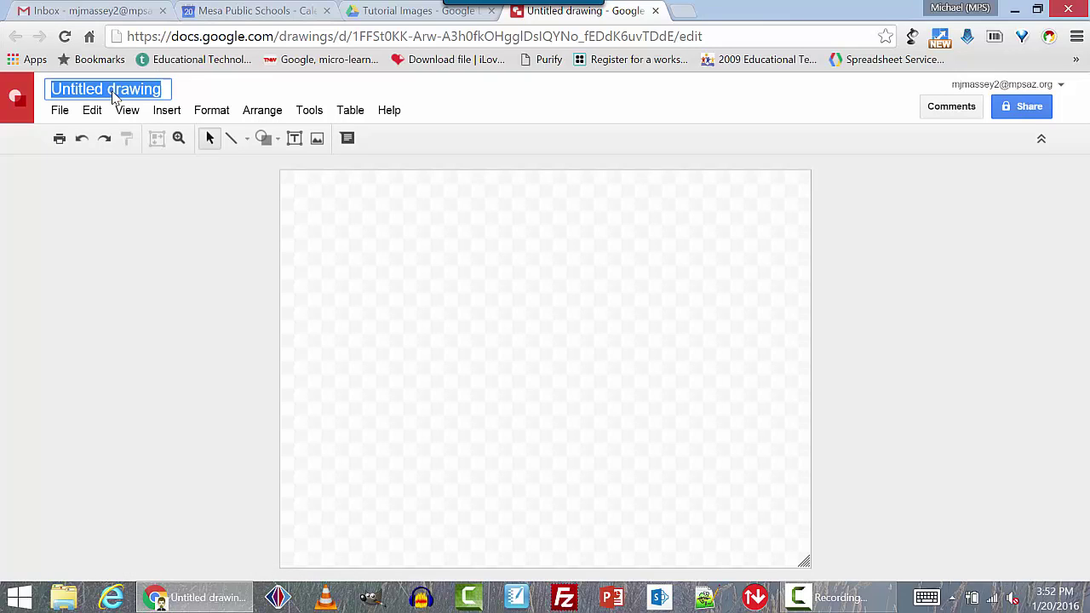
pyautogui.write('Mega ')
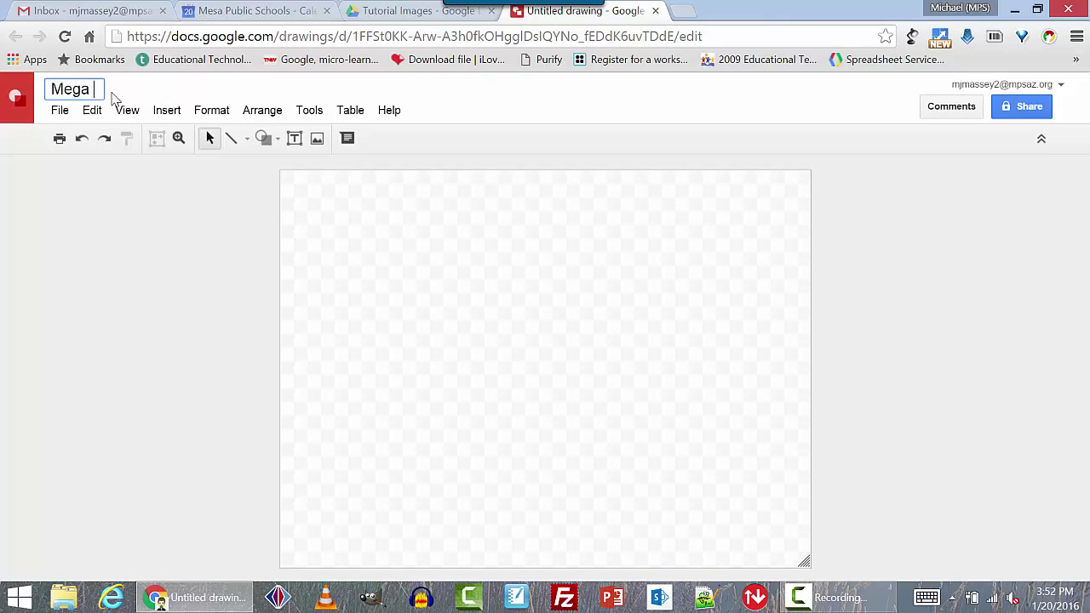
pyautogui.write('Power Badge')
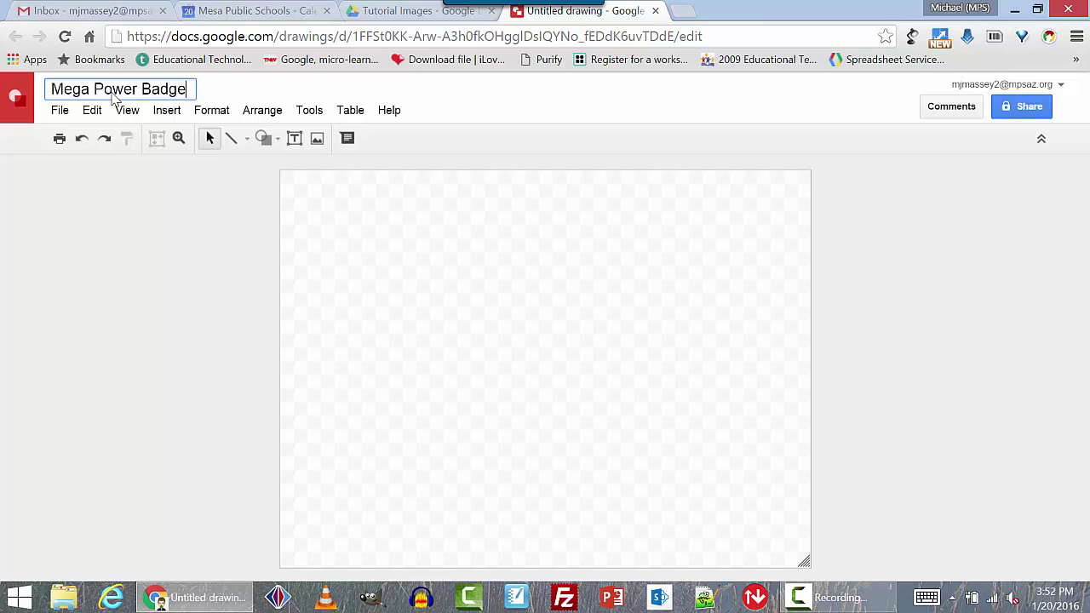
pyautogui.press('Return')
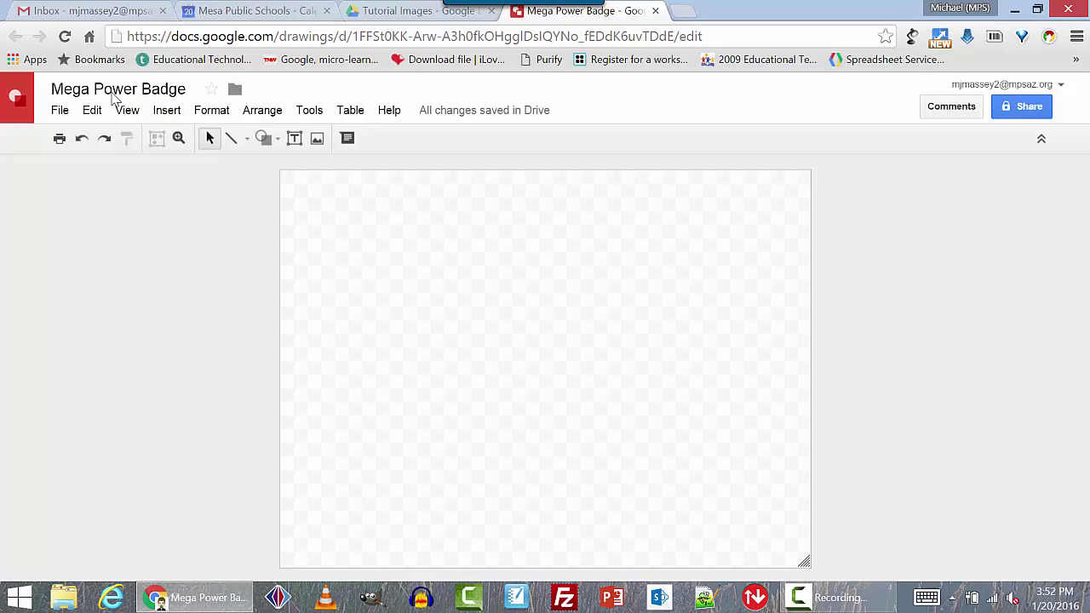
pyautogui.doubleClick(113, 90)
pyautogui.write('Energy')
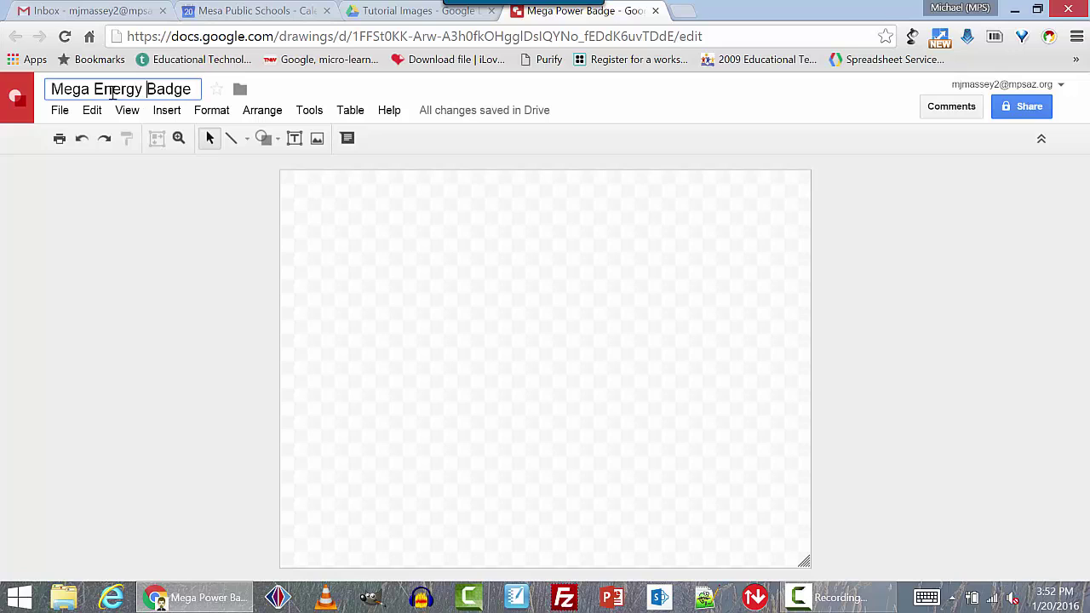
pyautogui.press('Return')
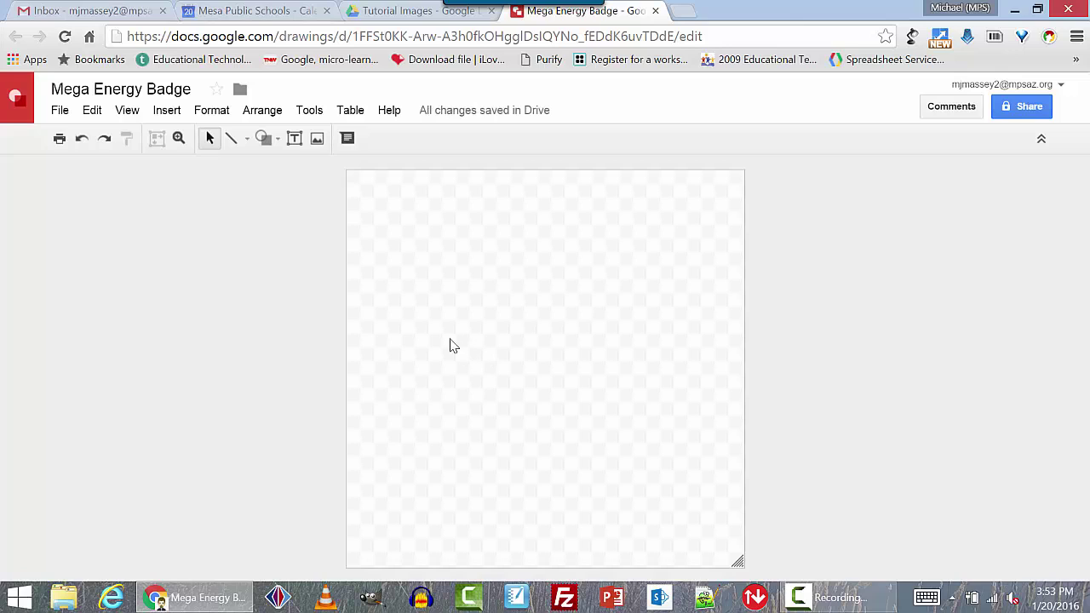
# Draw an oval on the canvas, stretch it, then delete the misshapen attempt.
pyautogui.click(264, 138)
pyautogui.moveTo(274, 168)
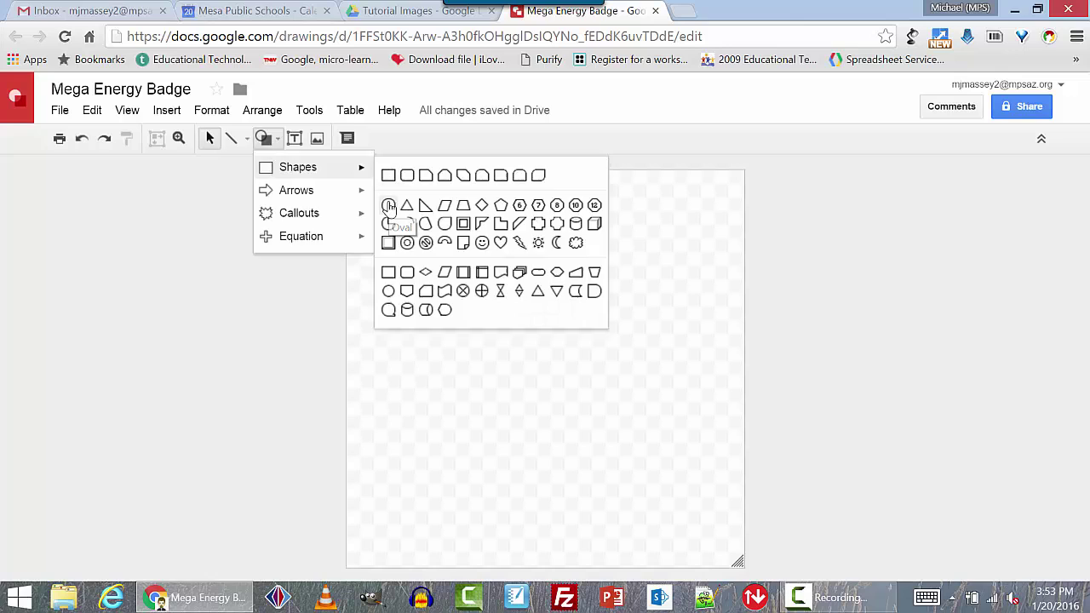
pyautogui.click(389, 207)
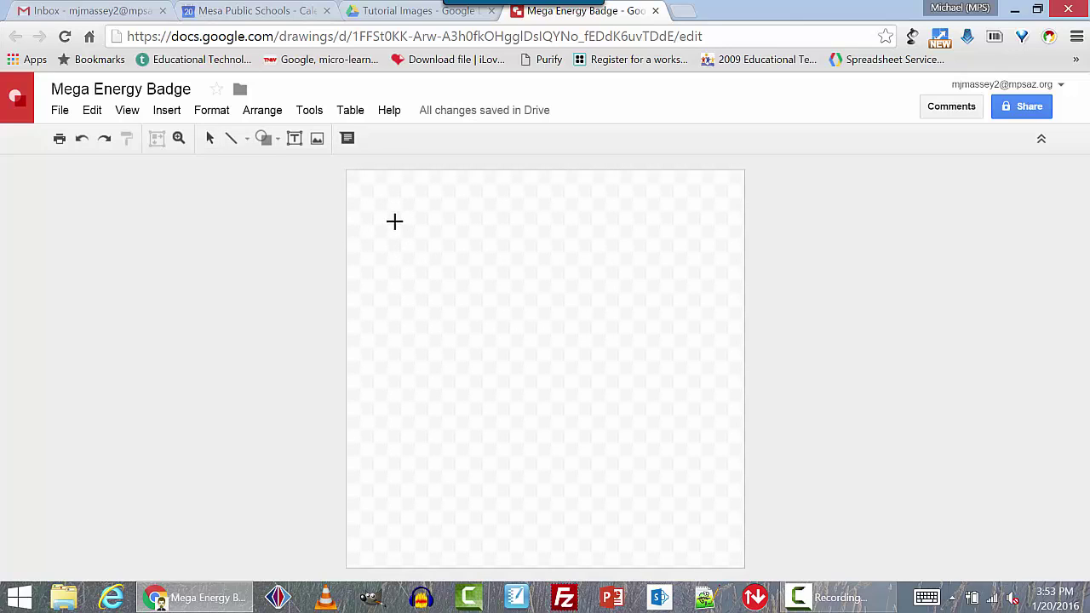
pyautogui.moveTo(364, 188)
pyautogui.mouseDown()
pyautogui.moveTo(630, 445)
pyautogui.moveTo(713, 452)
pyautogui.mouseUp()
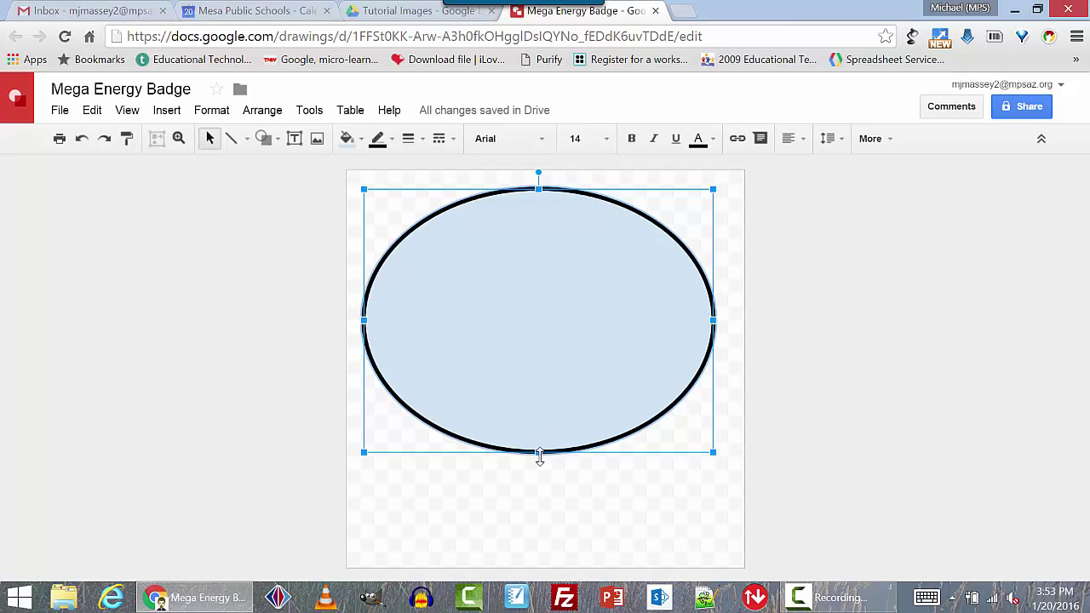
pyautogui.moveTo(538, 452); pyautogui.dragTo(541, 566)
pyautogui.moveTo(362, 378); pyautogui.dragTo(349, 375)
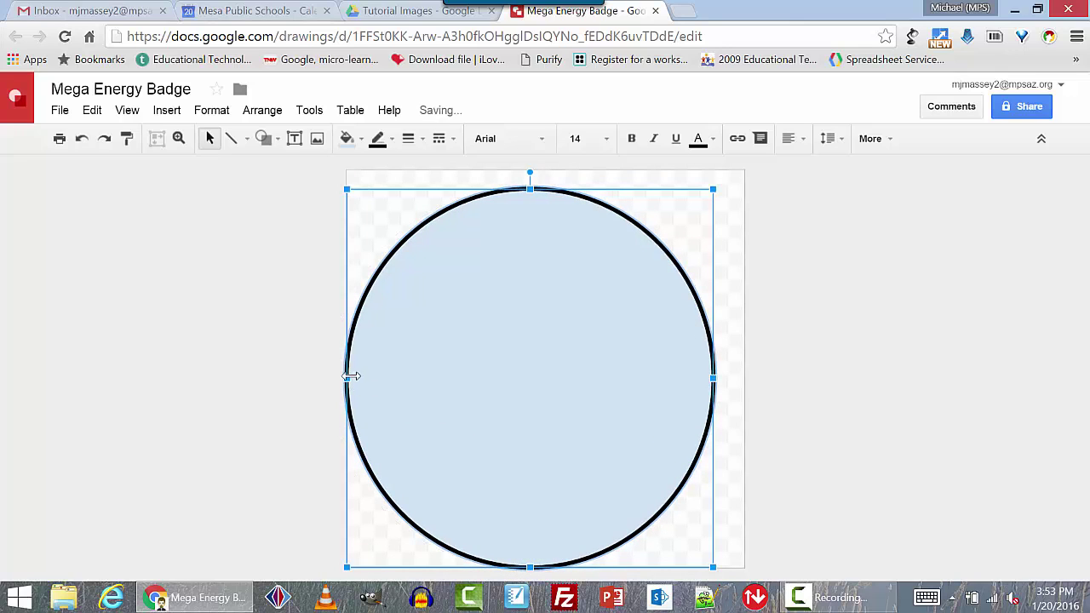
pyautogui.press('Delete')
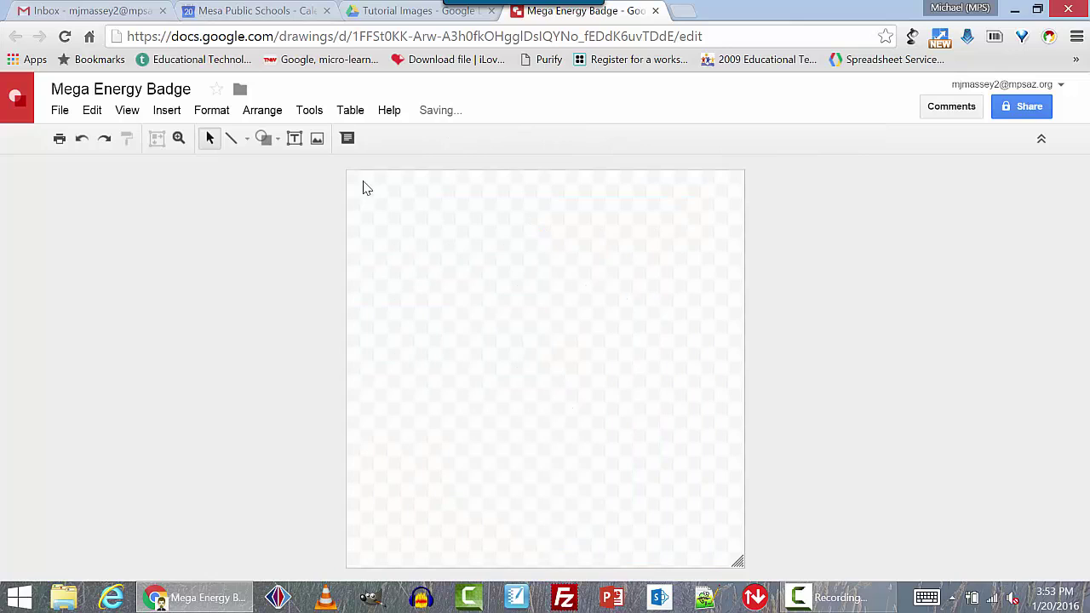
# Redraw the oval as a circle and resize it to fill the canvas edge to edge.
pyautogui.click(264, 138)
pyautogui.moveTo(308, 172)
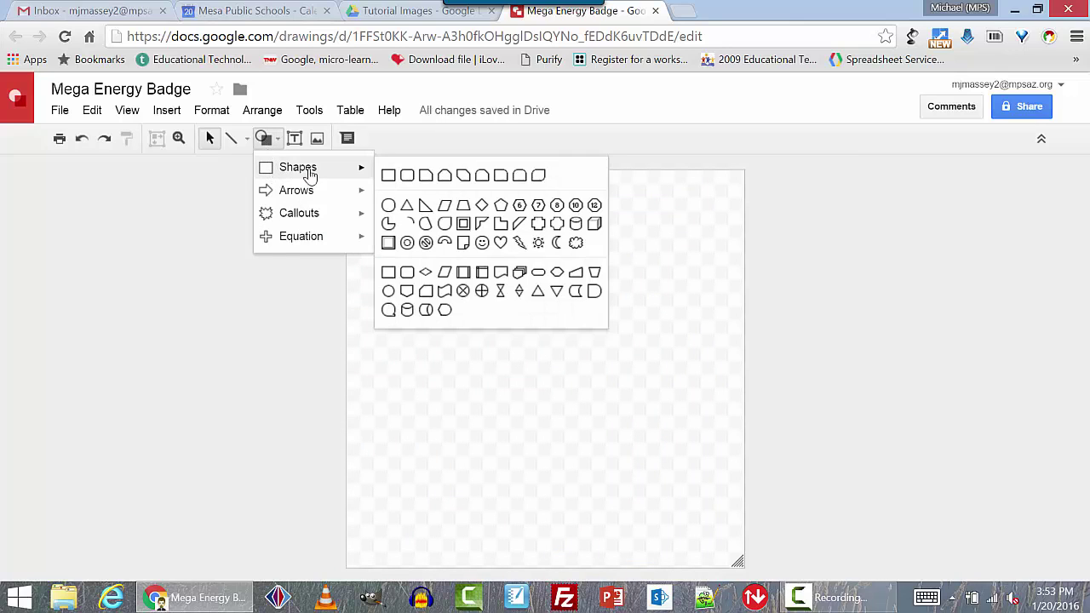
pyautogui.click(389, 205)
pyautogui.moveTo(388, 208); pyautogui.dragTo(706, 563)
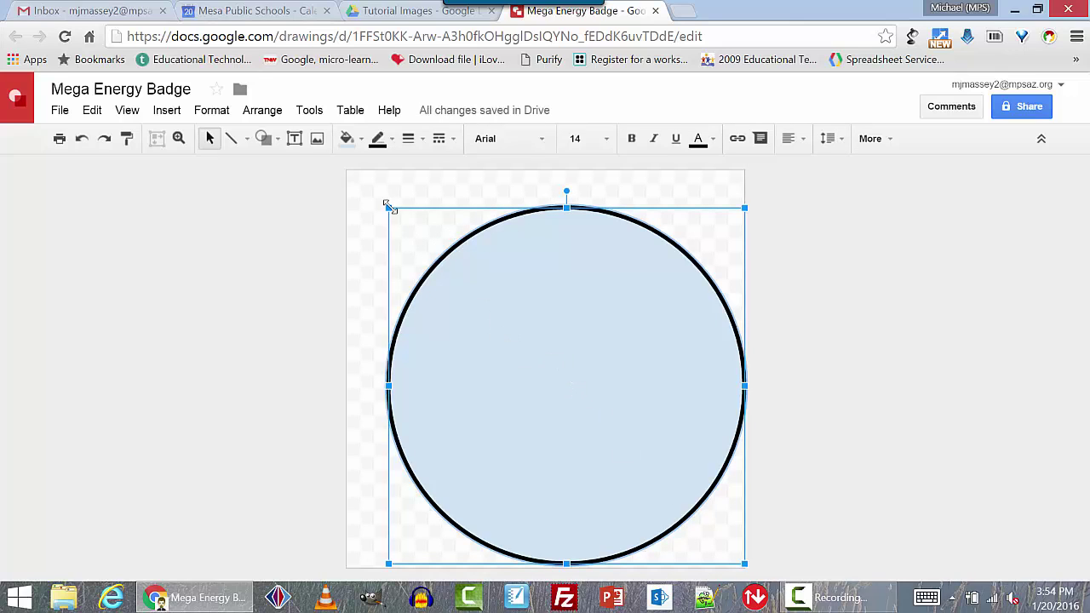
pyautogui.moveTo(372, 193); pyautogui.dragTo(347, 170)
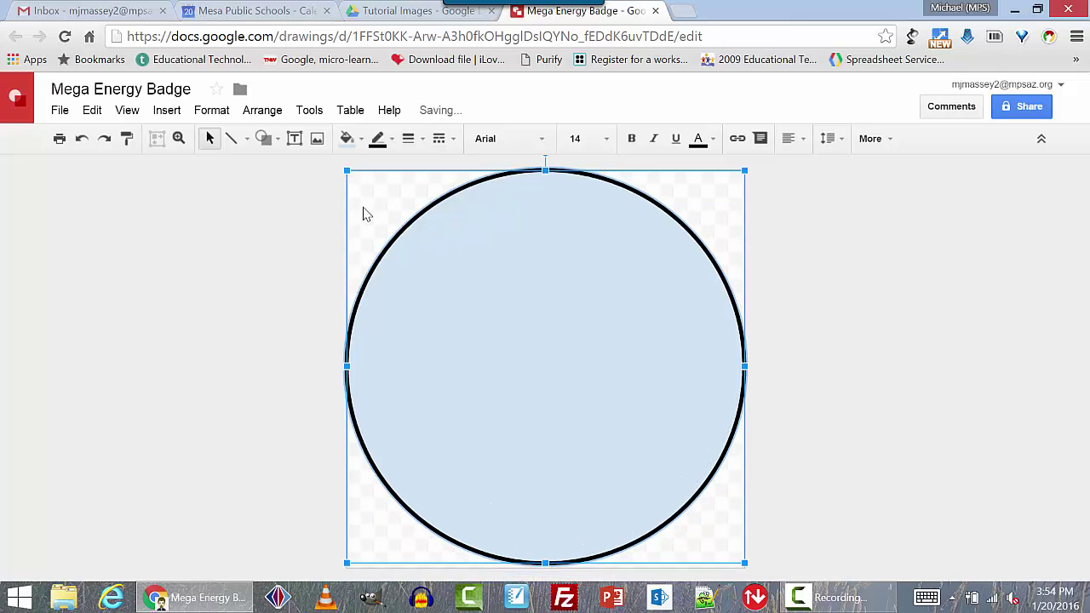
pyautogui.moveTo(546, 564); pyautogui.dragTo(546, 569)
# Fill the circle with cornflower blue and make its outline dark blue.
pyautogui.click(349, 141)
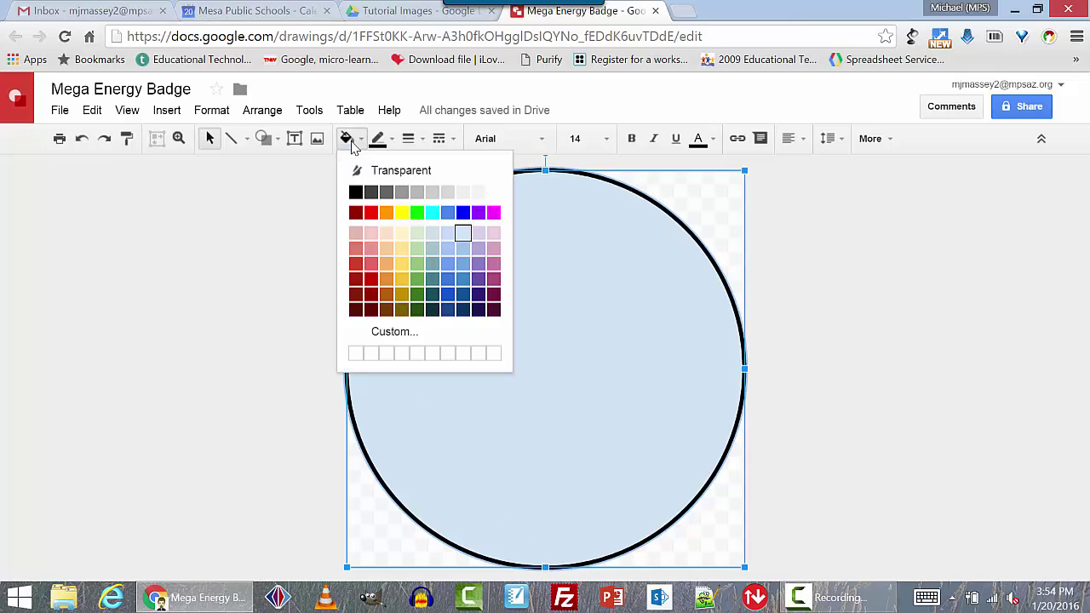
pyautogui.click(448, 280)
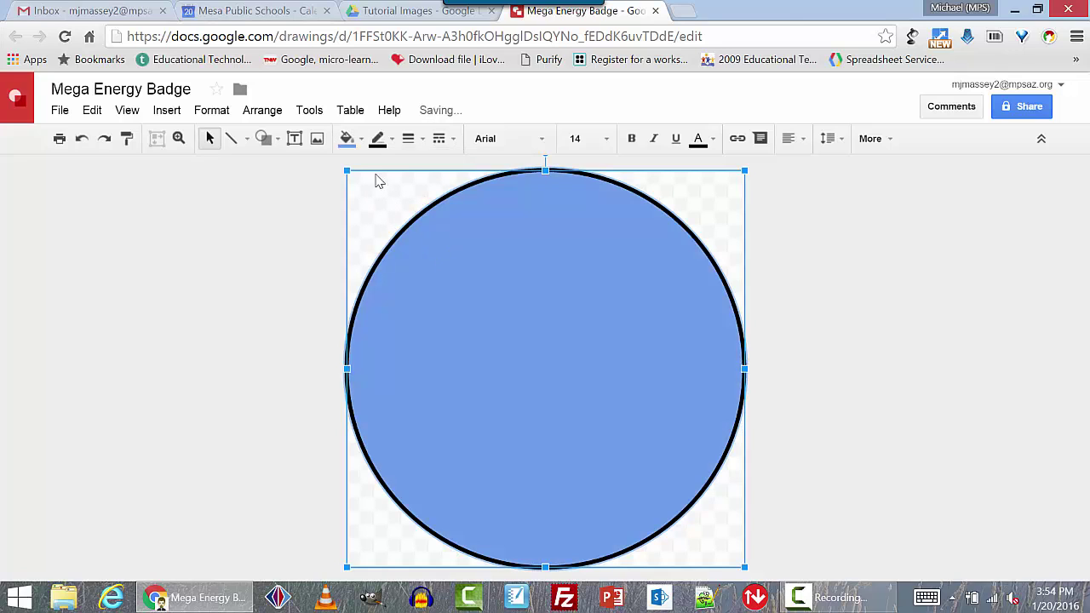
pyautogui.click(378, 139)
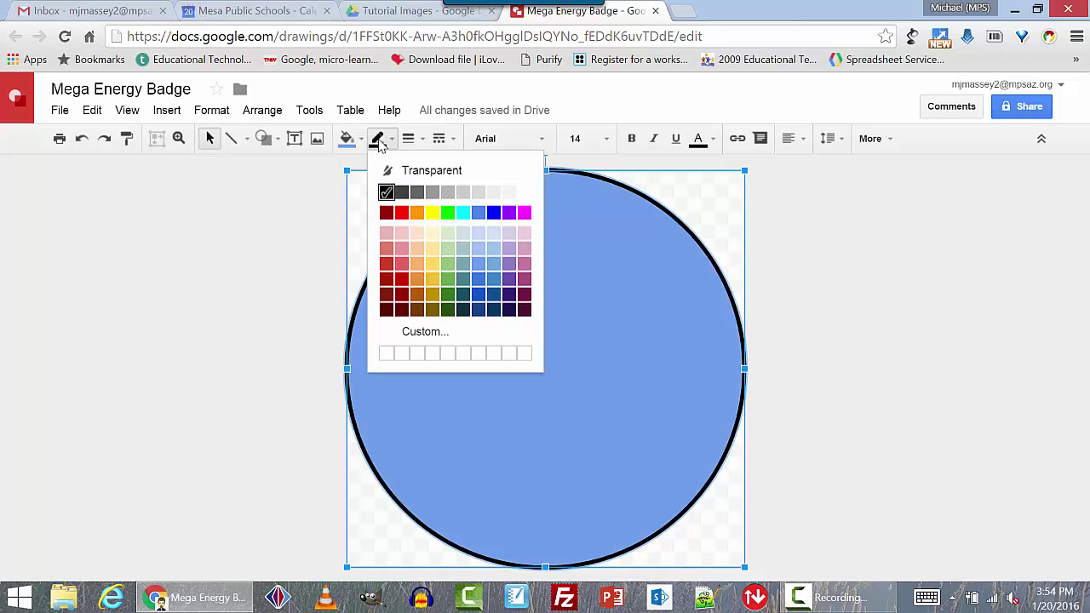
pyautogui.click(479, 310)
# Make the circle's outline heavier, trying 4px then another thickness.
pyautogui.click(409, 138)
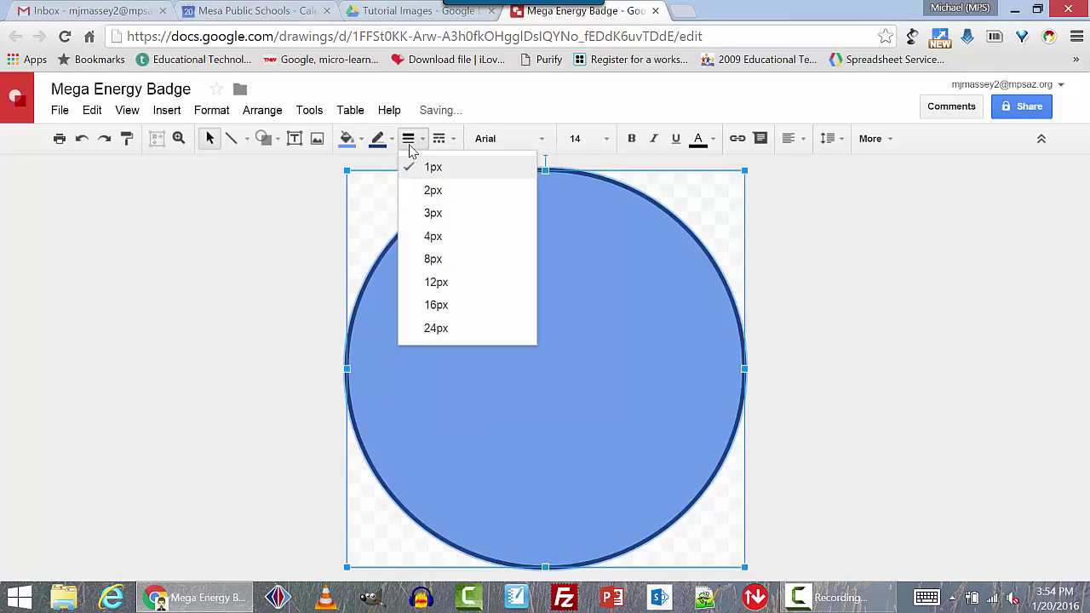
pyautogui.click(441, 246)
pyautogui.click(409, 138)
pyautogui.click(426, 212)
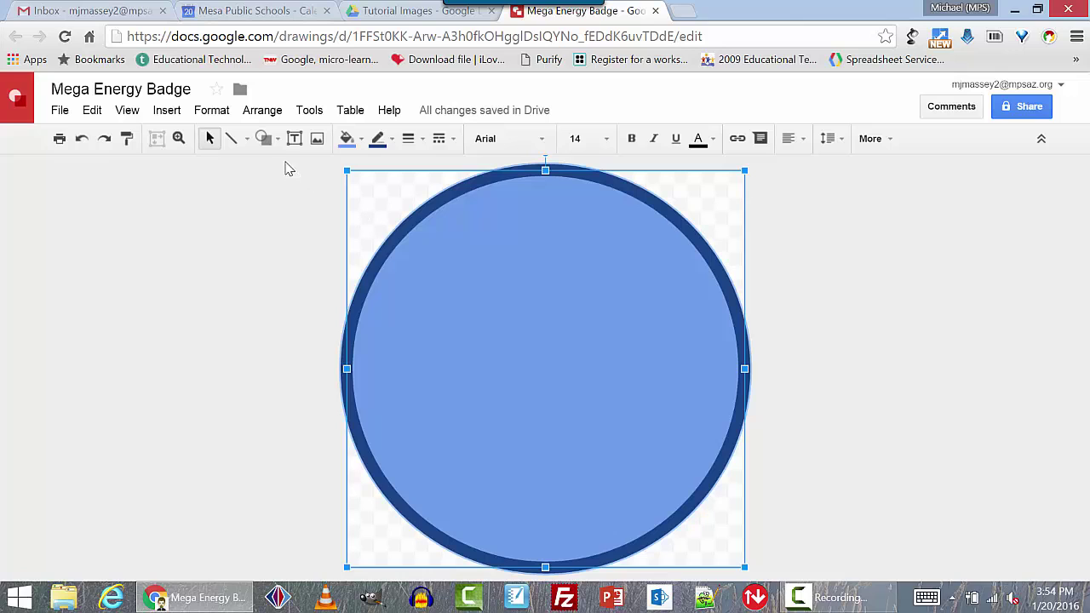
# Draw a lightning bolt over the circle and move it toward the centre.
pyautogui.click(263, 139)
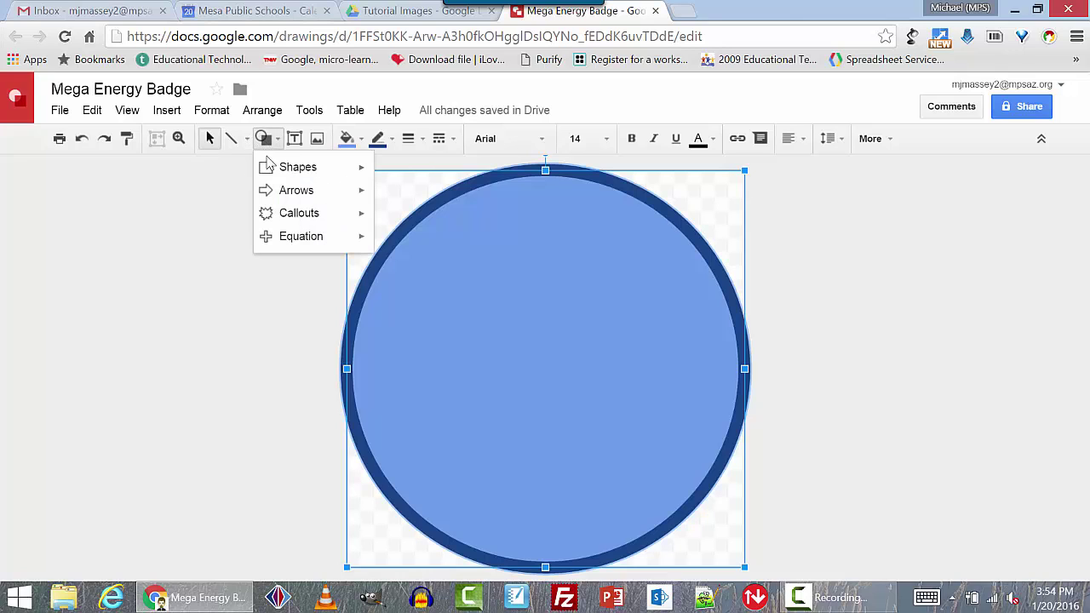
pyautogui.moveTo(269, 176)
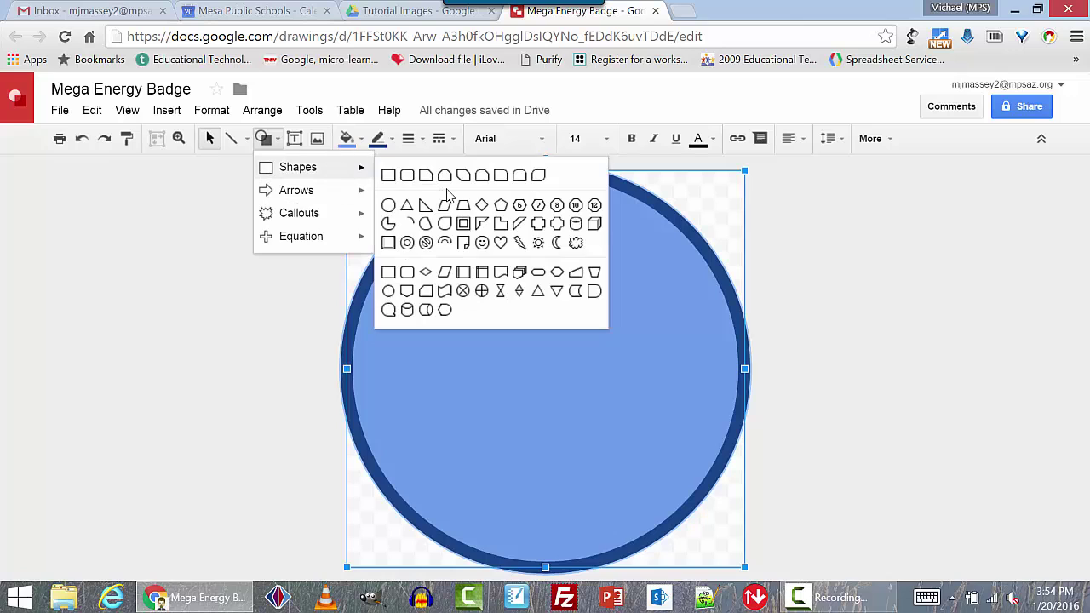
pyautogui.click(520, 242)
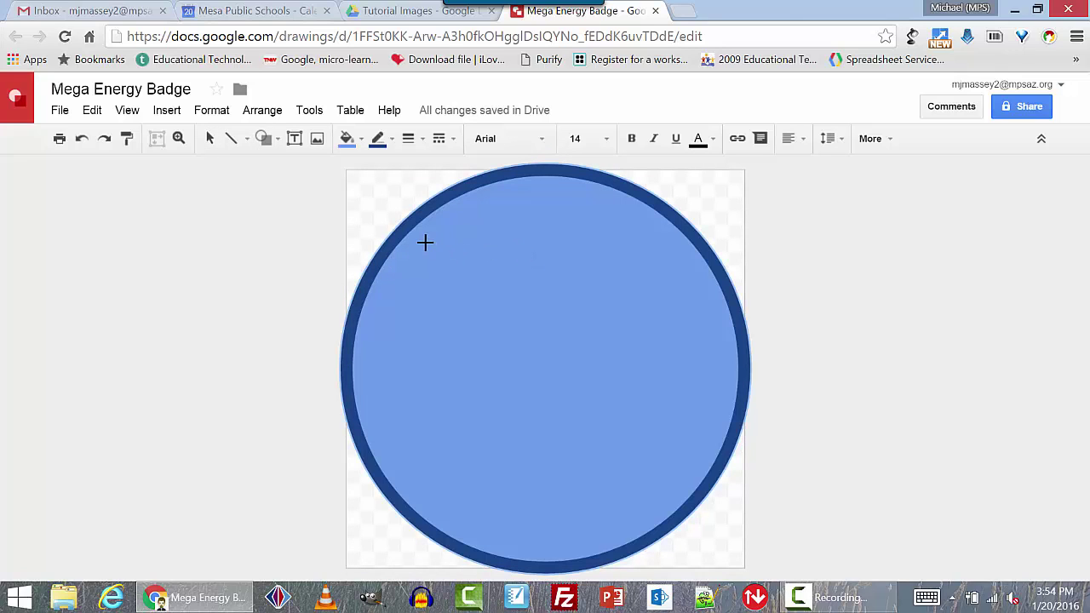
pyautogui.moveTo(422, 242); pyautogui.dragTo(647, 500)
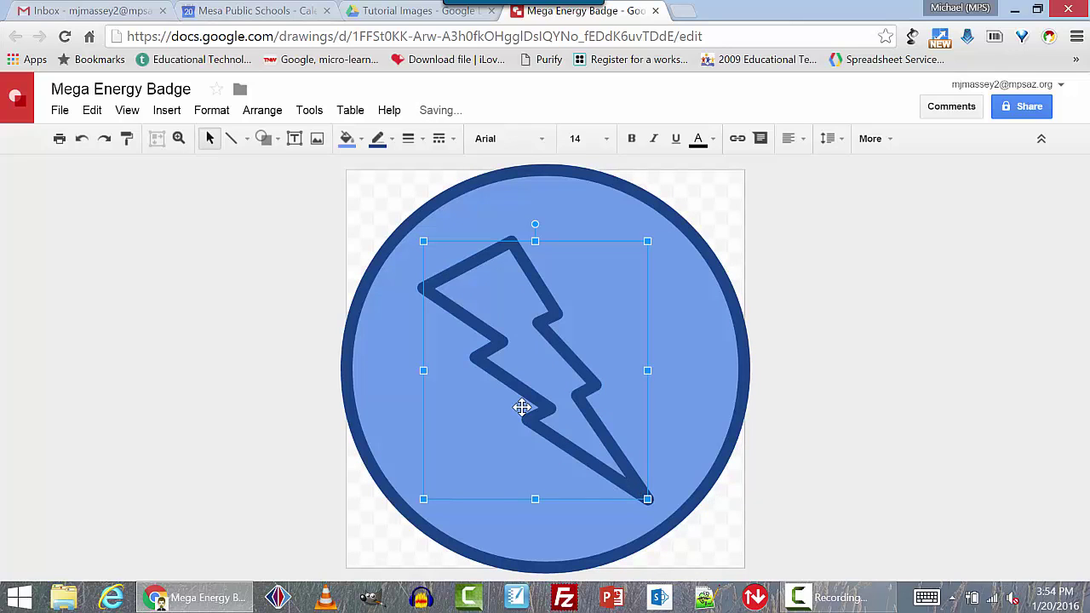
pyautogui.moveTo(521, 406); pyautogui.dragTo(501, 366)
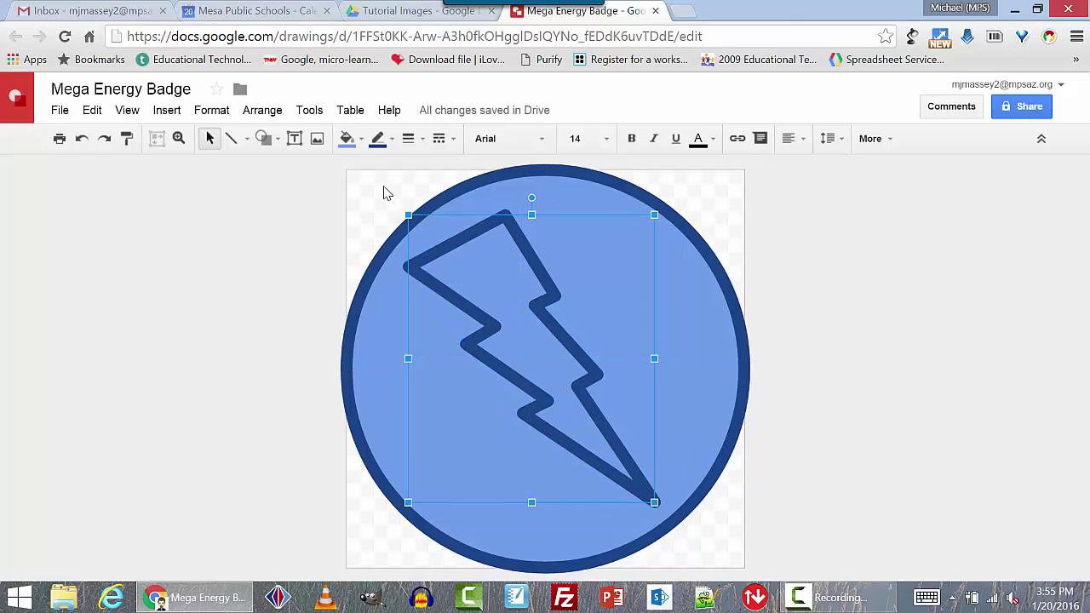
# Colour the bolt yellow with a golden-yellow outline, then delete it.
pyautogui.click(347, 140)
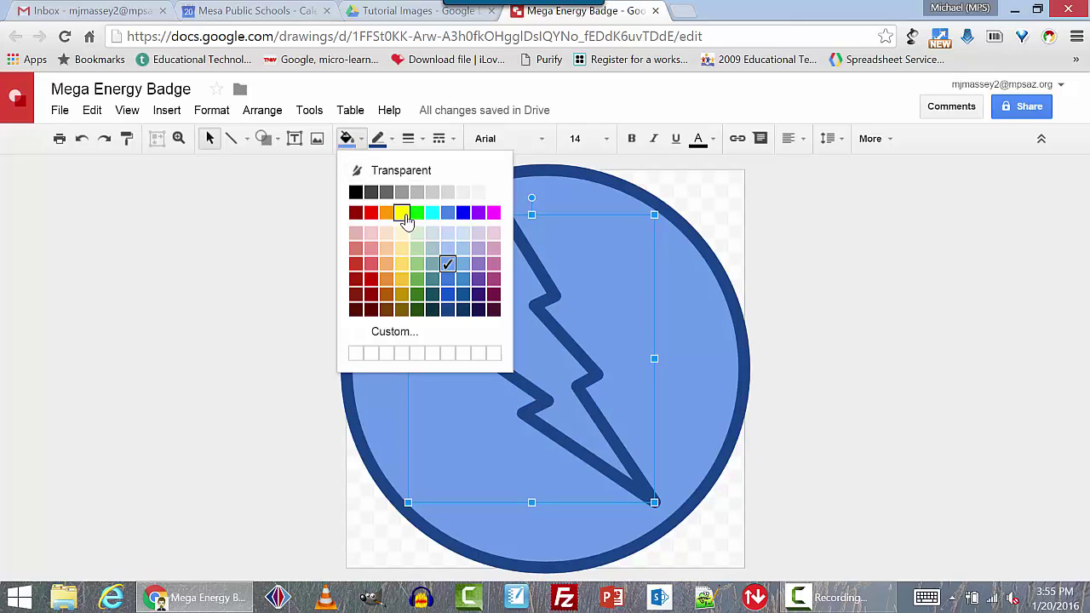
pyautogui.click(401, 212)
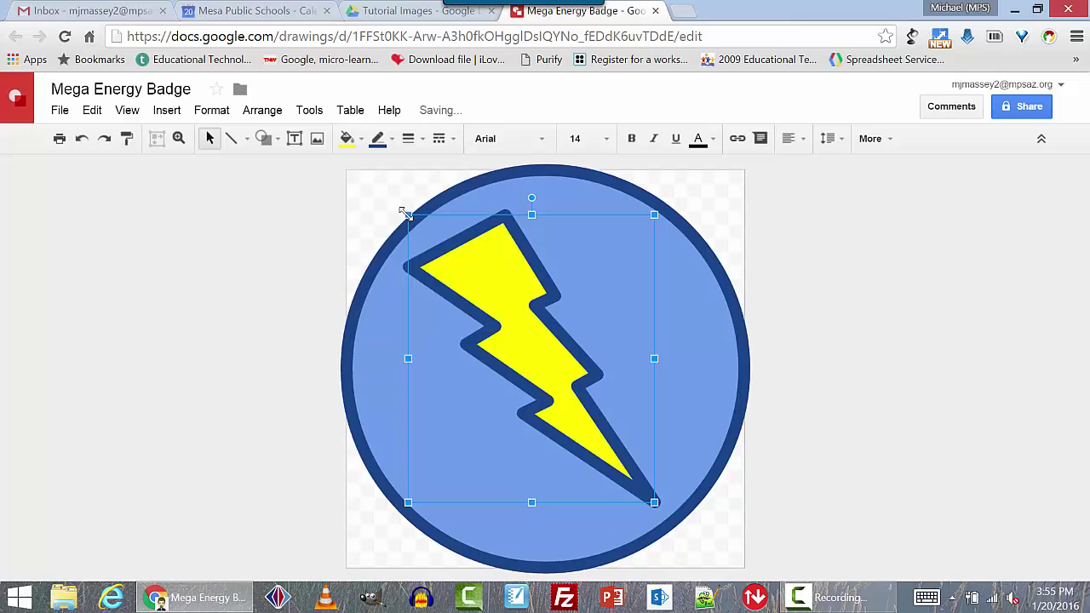
pyautogui.click(378, 138)
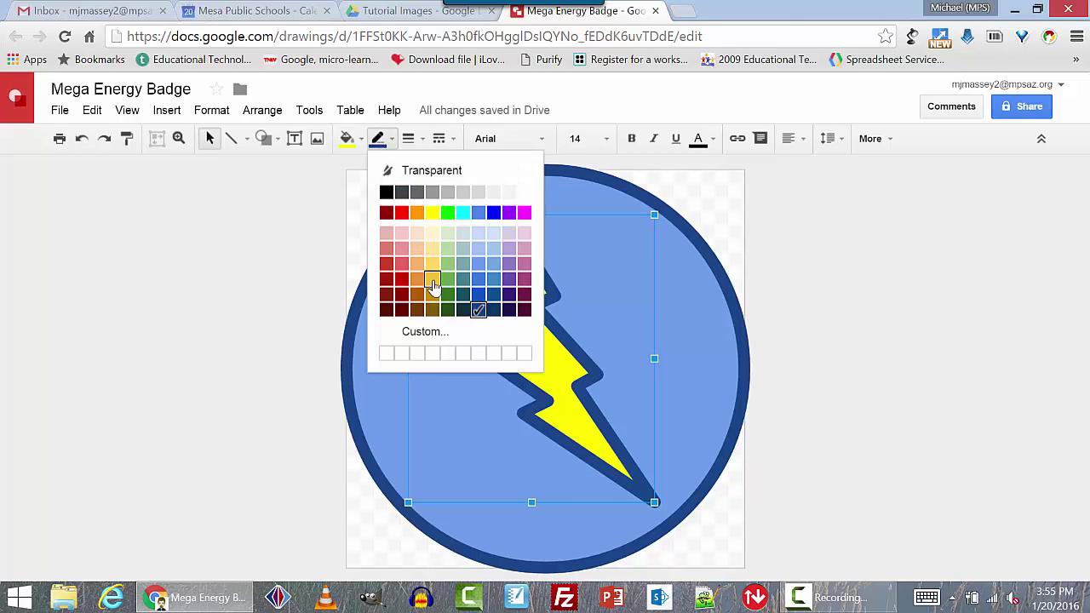
pyautogui.click(431, 264)
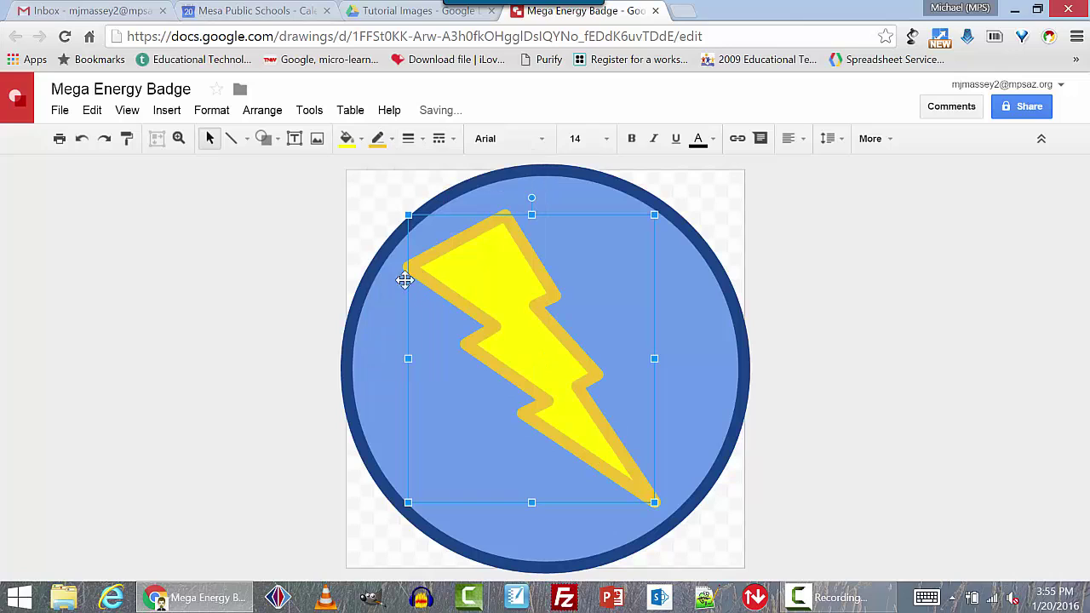
pyautogui.press('Delete')
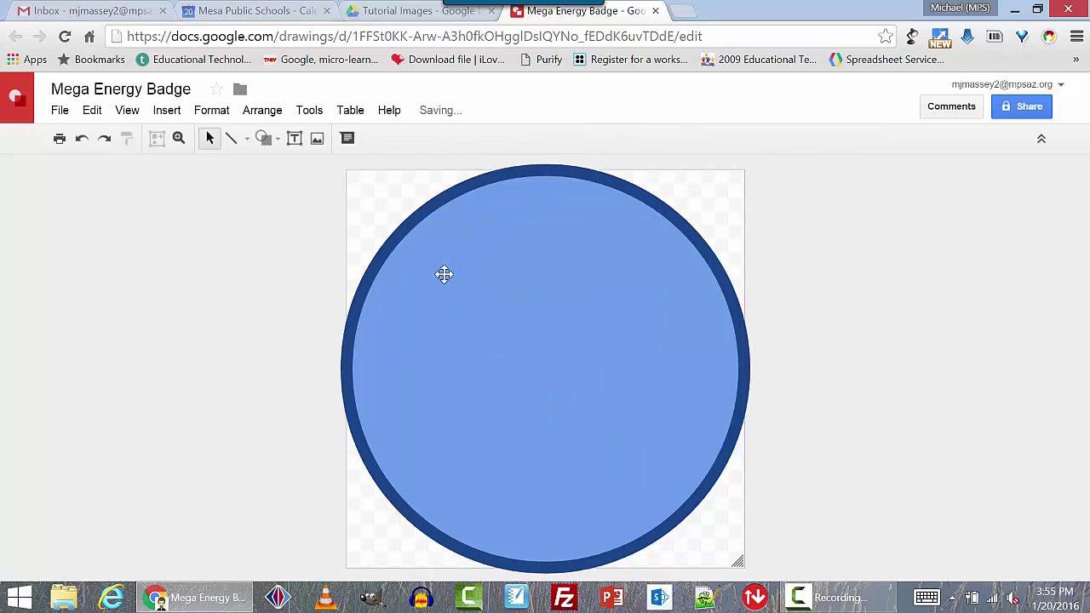
pyautogui.click(317, 141)
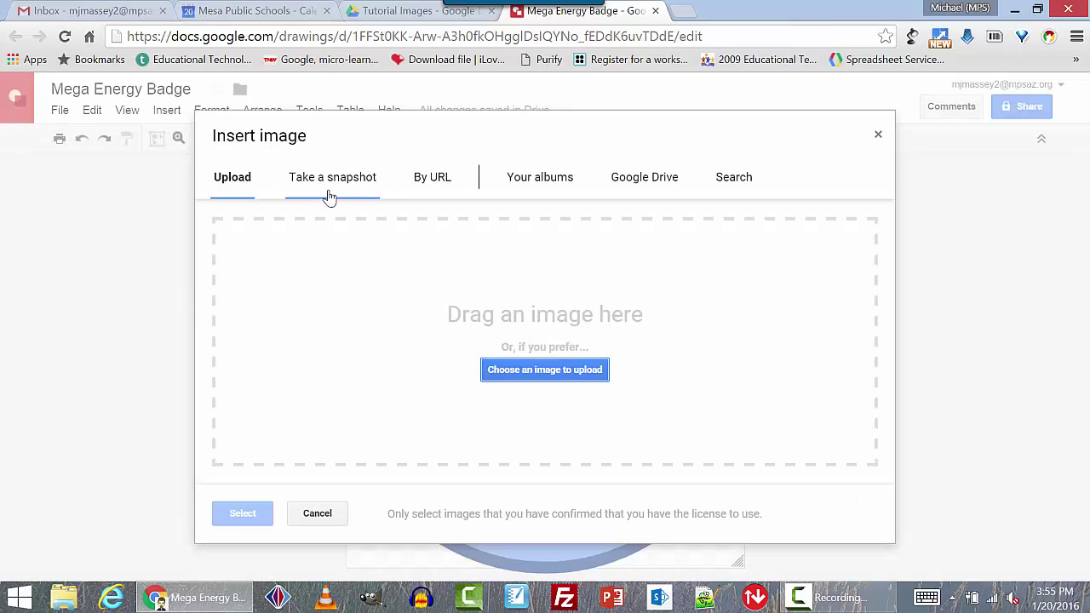
pyautogui.click(645, 180)
pyautogui.doubleClick(626, 360)
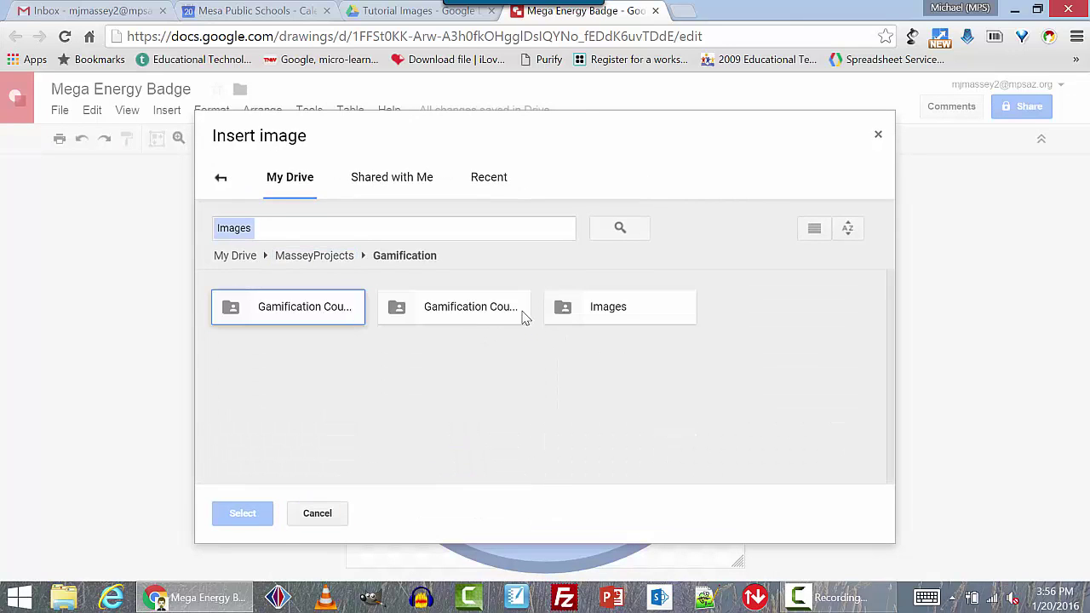
pyautogui.doubleClick(625, 318)
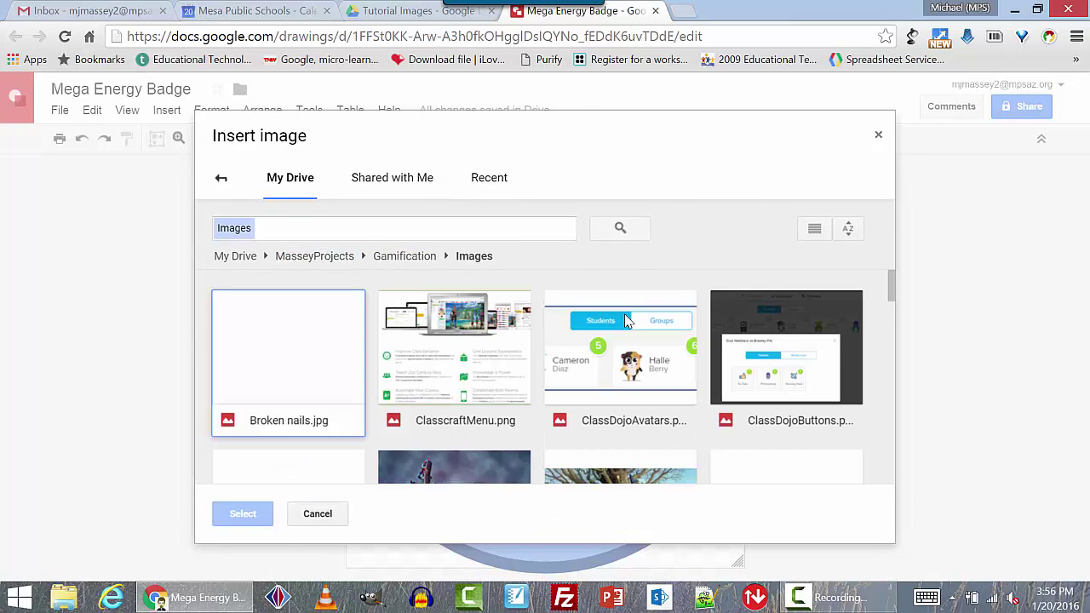
pyautogui.scroll(-4, 625, 318)
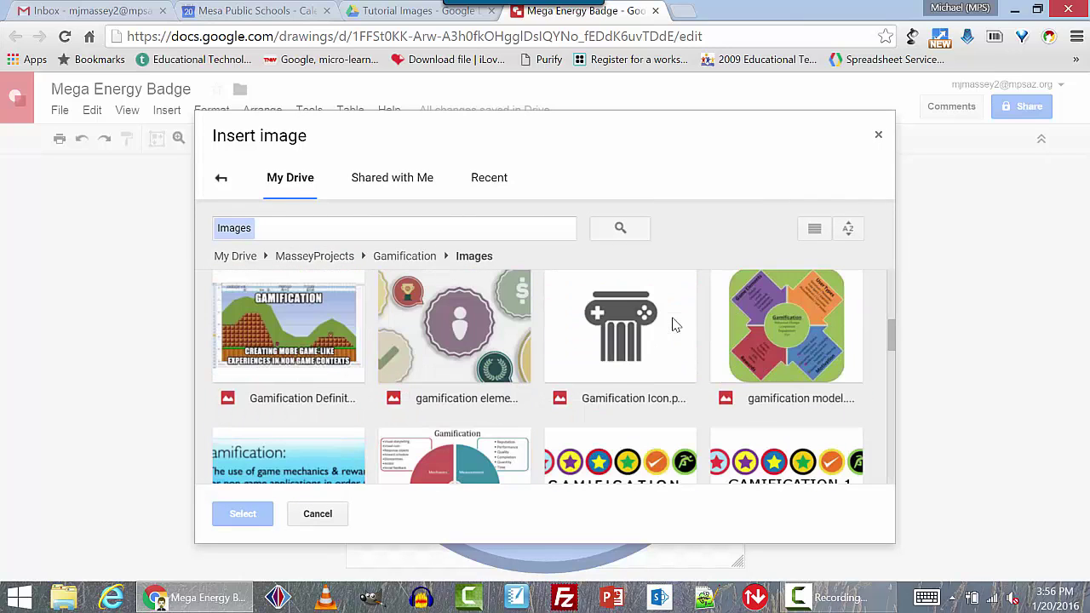
pyautogui.click(625, 331)
pyautogui.doubleClick(620, 325)
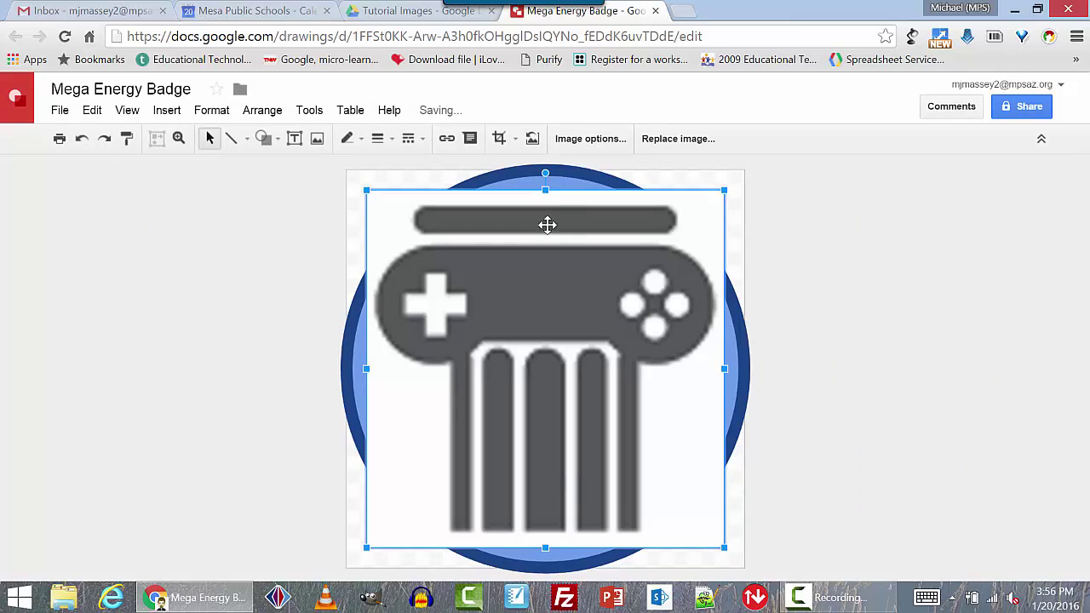
pyautogui.press('Delete')
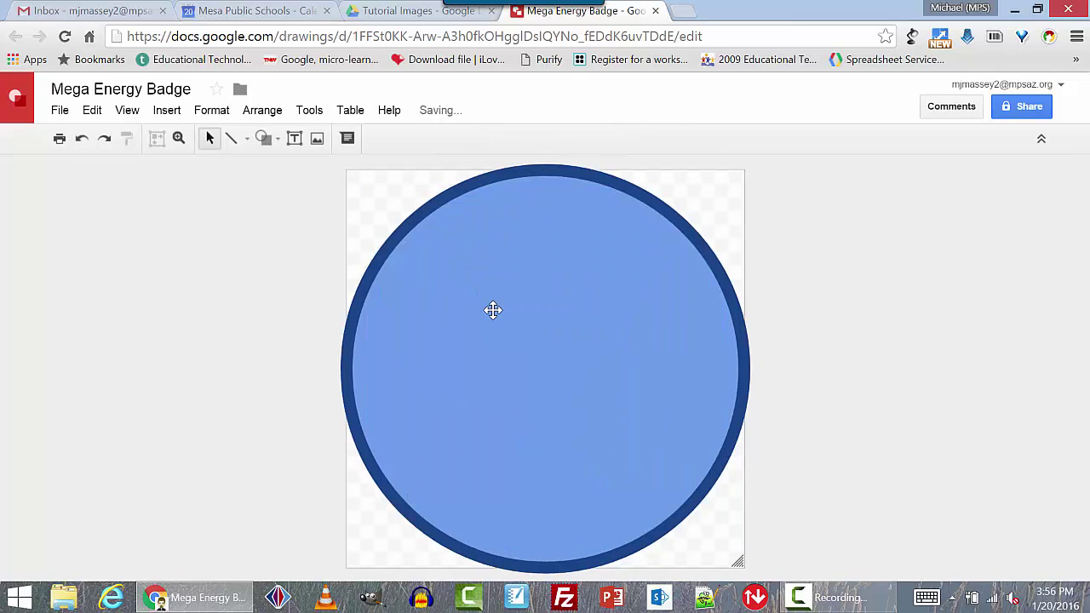
# Draw a lightning bolt shape across the blue circle.
pyautogui.click(264, 139)
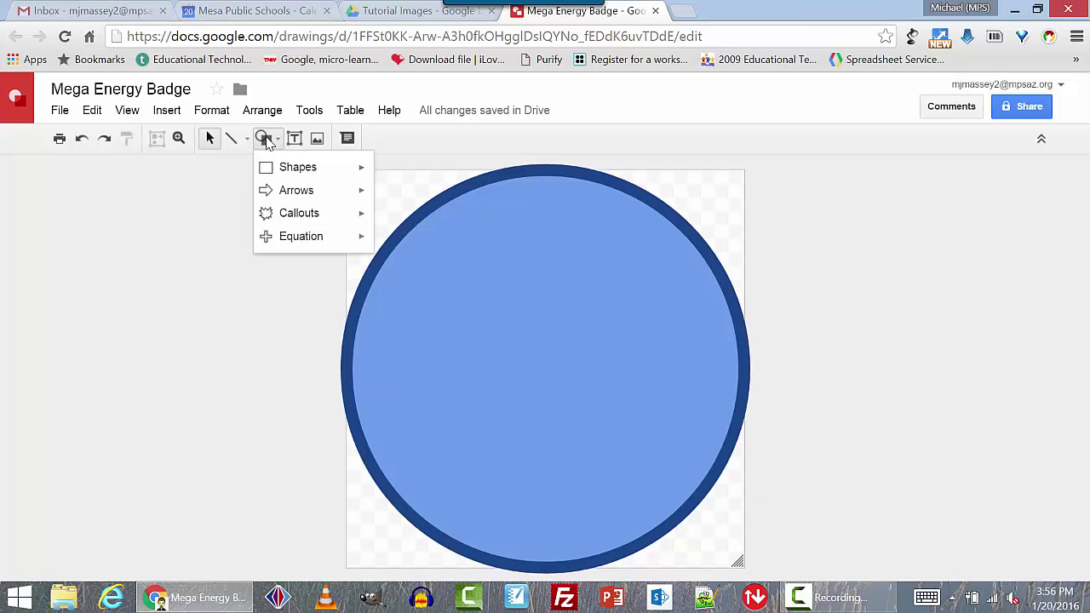
pyautogui.moveTo(269, 166)
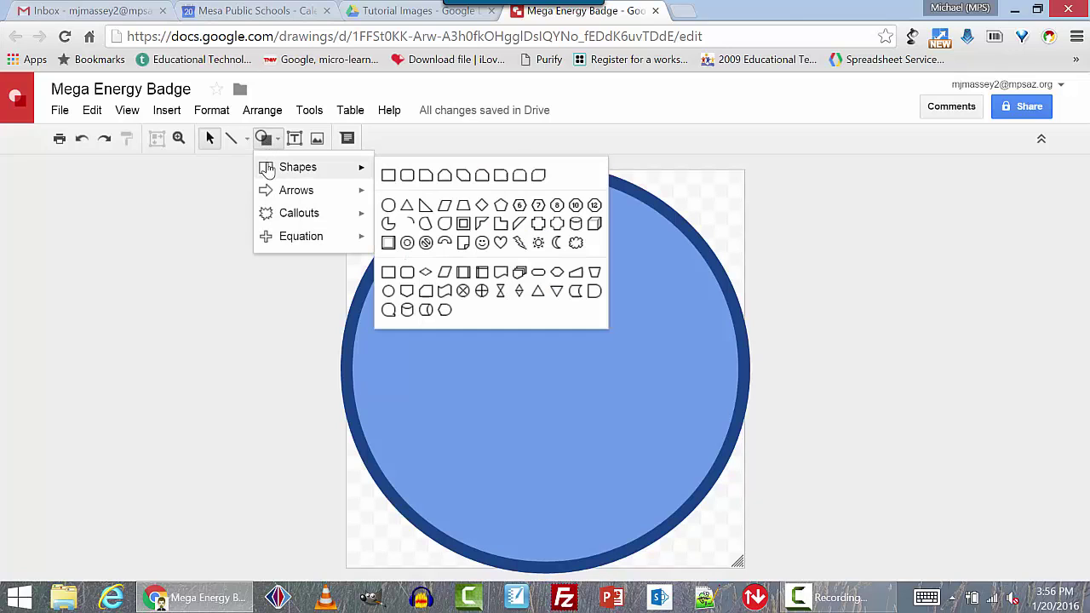
pyautogui.click(519, 245)
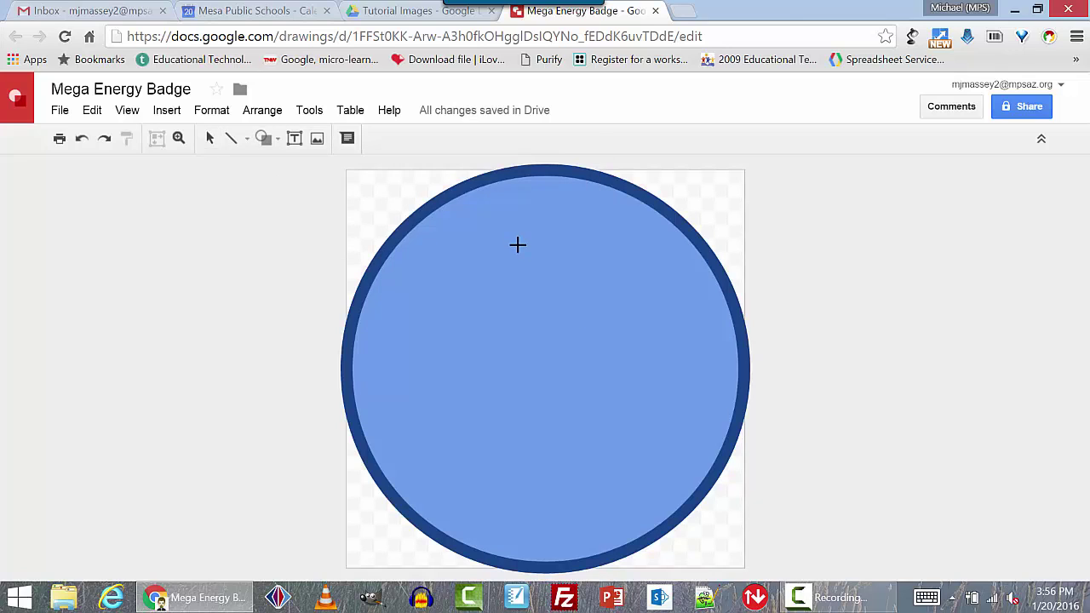
pyautogui.moveTo(430, 237); pyautogui.dragTo(654, 482)
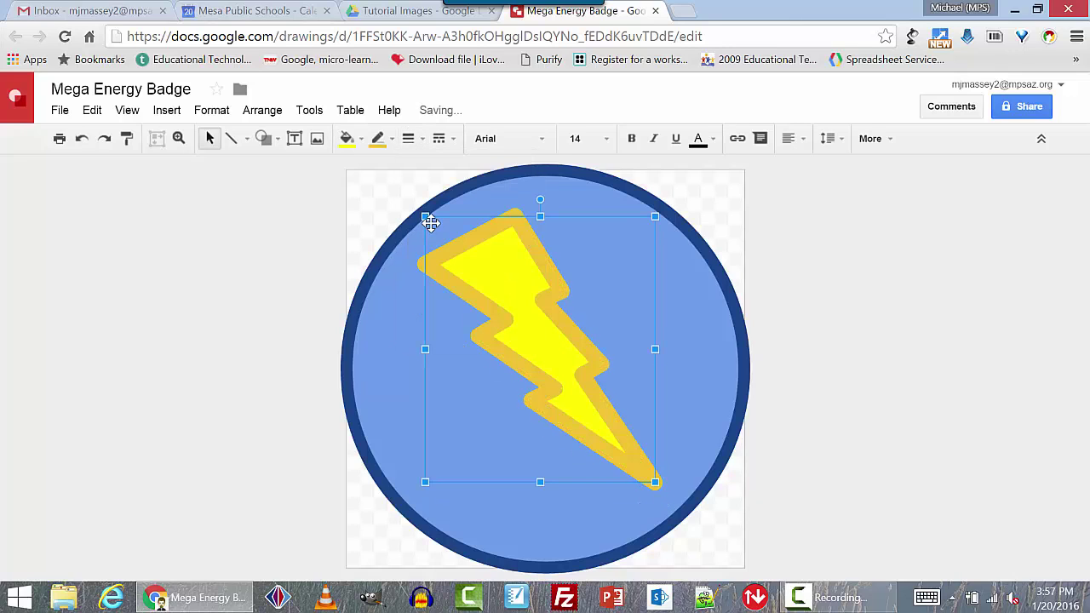
# Set the bolt's outline weight to 2px and deselect it.
pyautogui.click(390, 143)
pyautogui.click(408, 139)
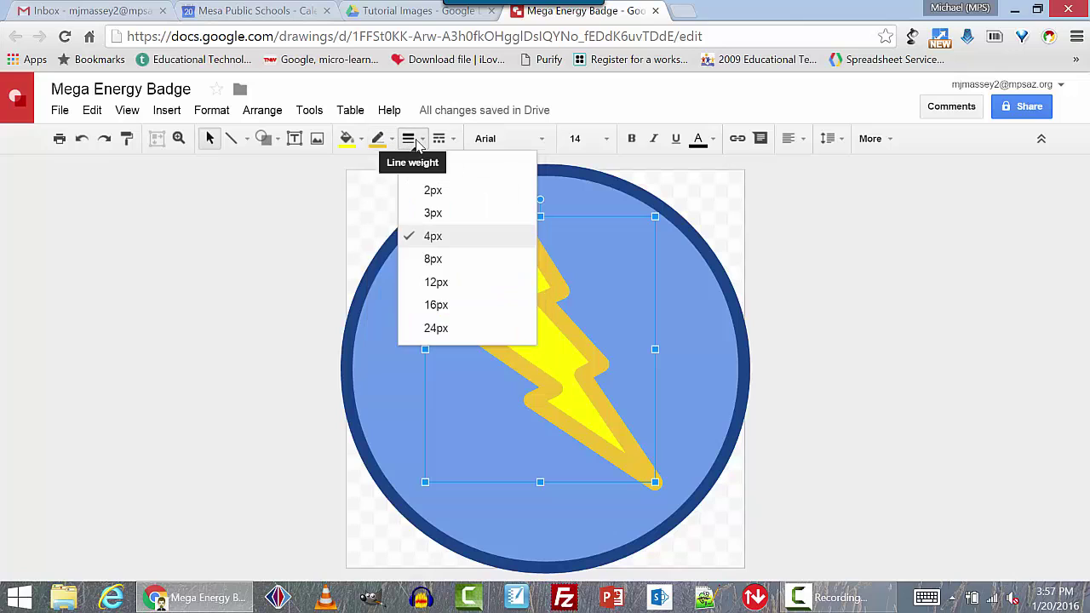
pyautogui.click(425, 190)
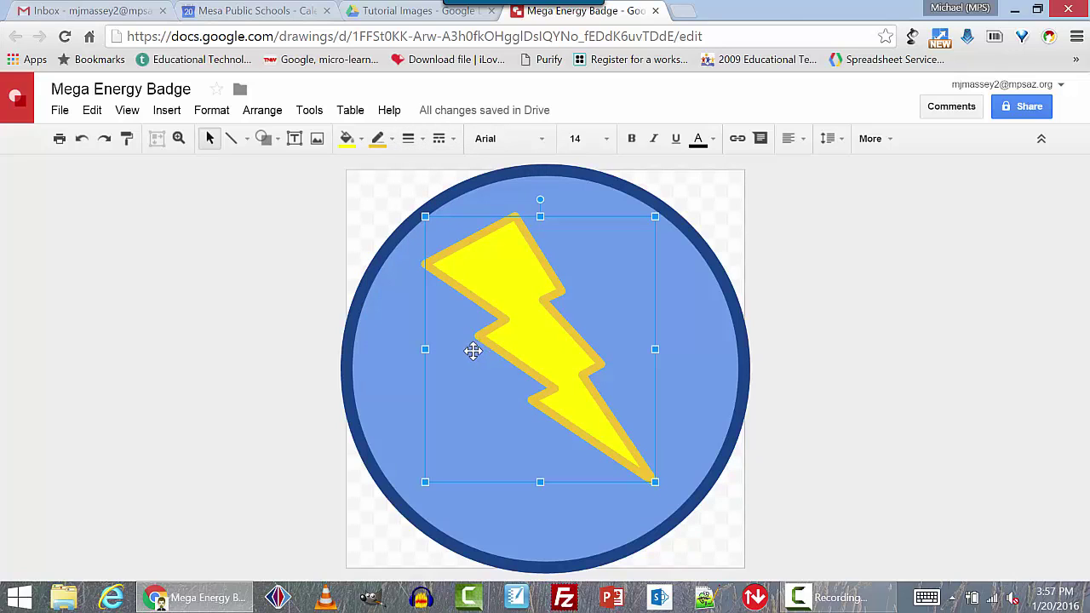
pyautogui.click(383, 209)
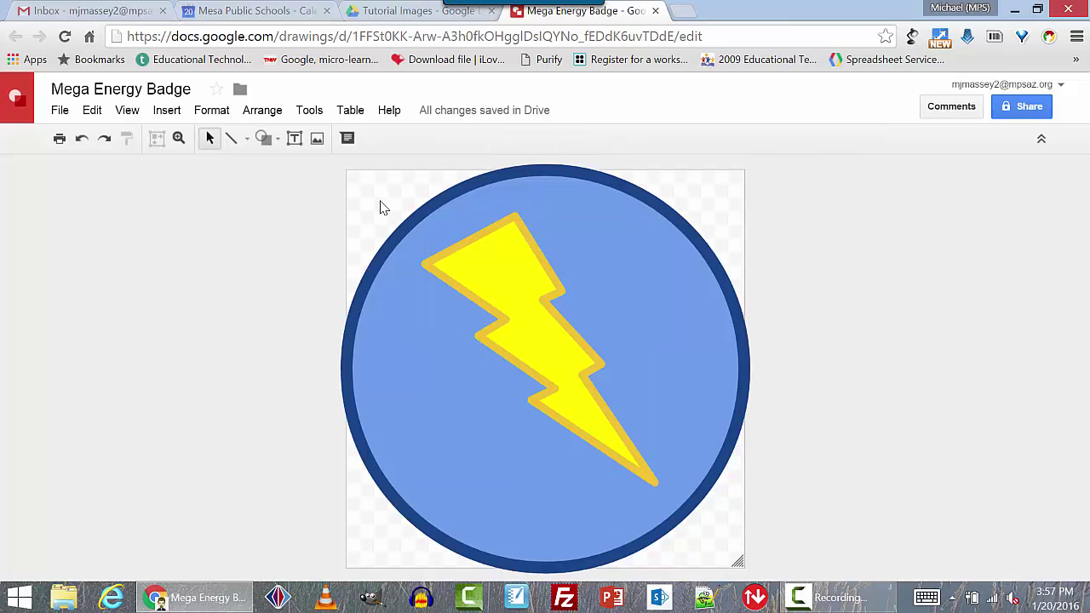
# Set the page background to Transparent from the canvas context menu.
pyautogui.rightClick(382, 208)
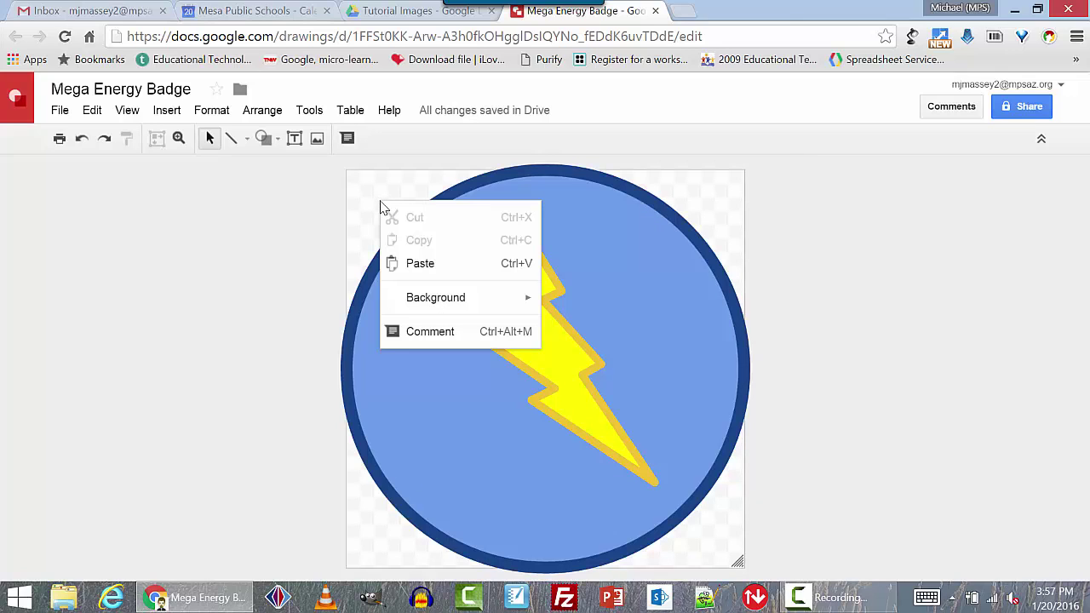
pyautogui.moveTo(413, 310)
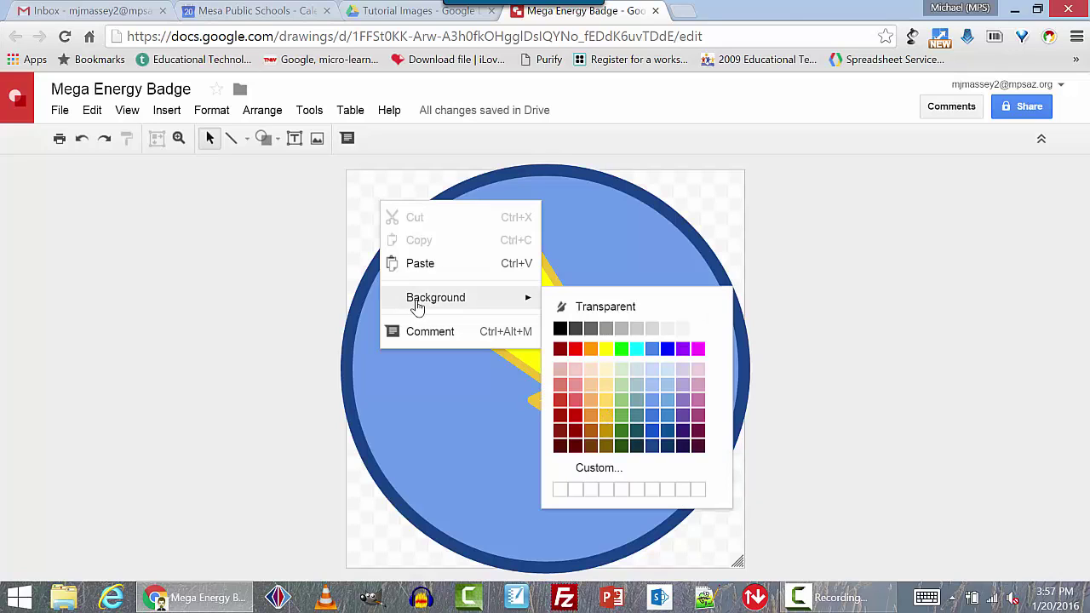
pyautogui.click(596, 312)
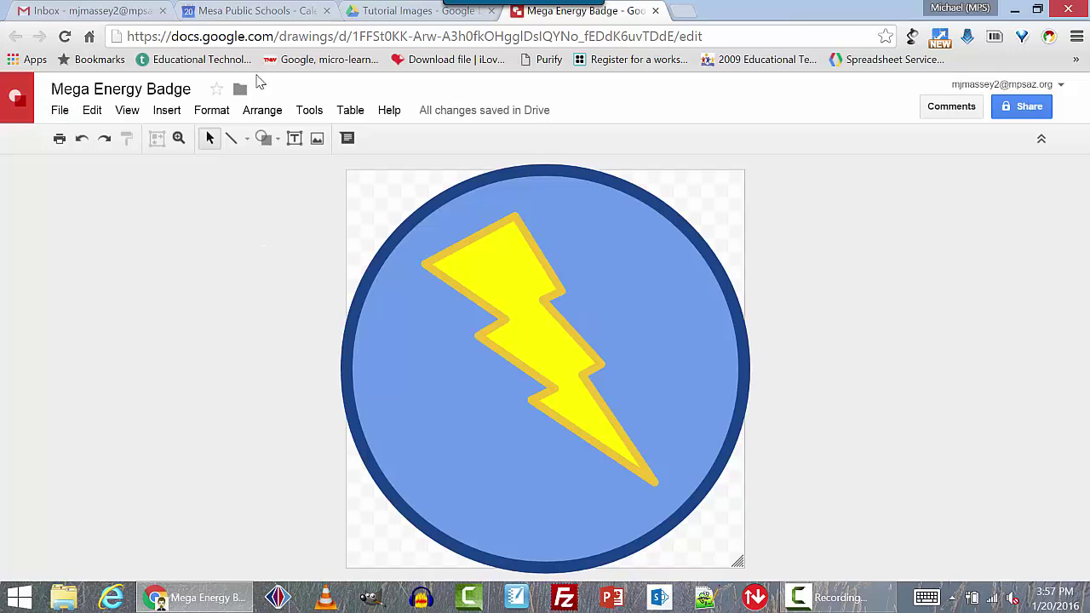
# Drag Mega Energy Badge from Tutorial Images into the Images folder, confirm the move, and open Images.
pyautogui.click(390, 15)
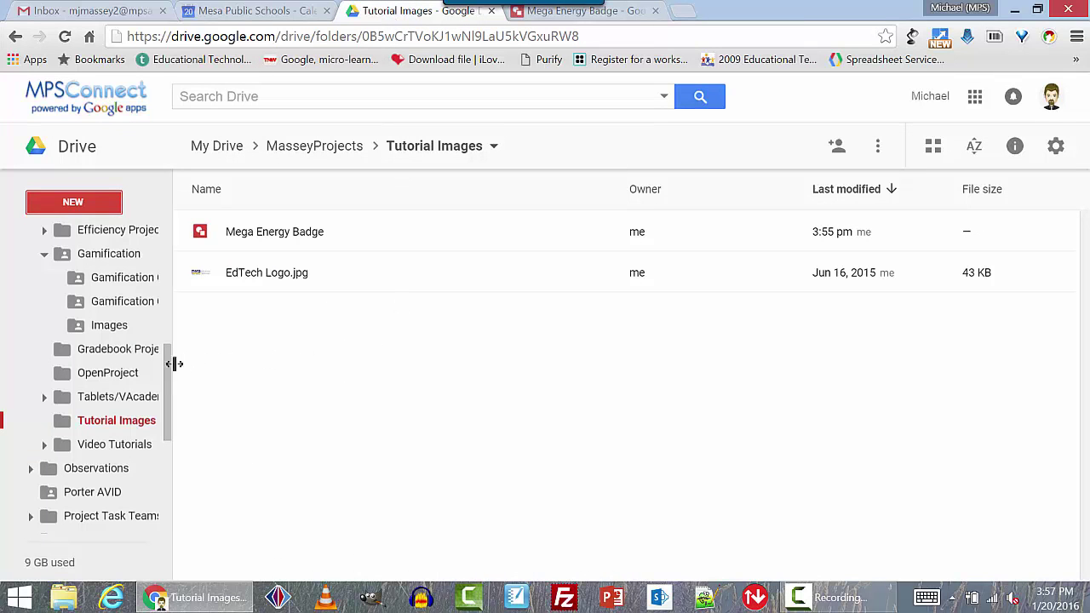
pyautogui.click(269, 234)
pyautogui.moveTo(269, 234); pyautogui.dragTo(107, 348)
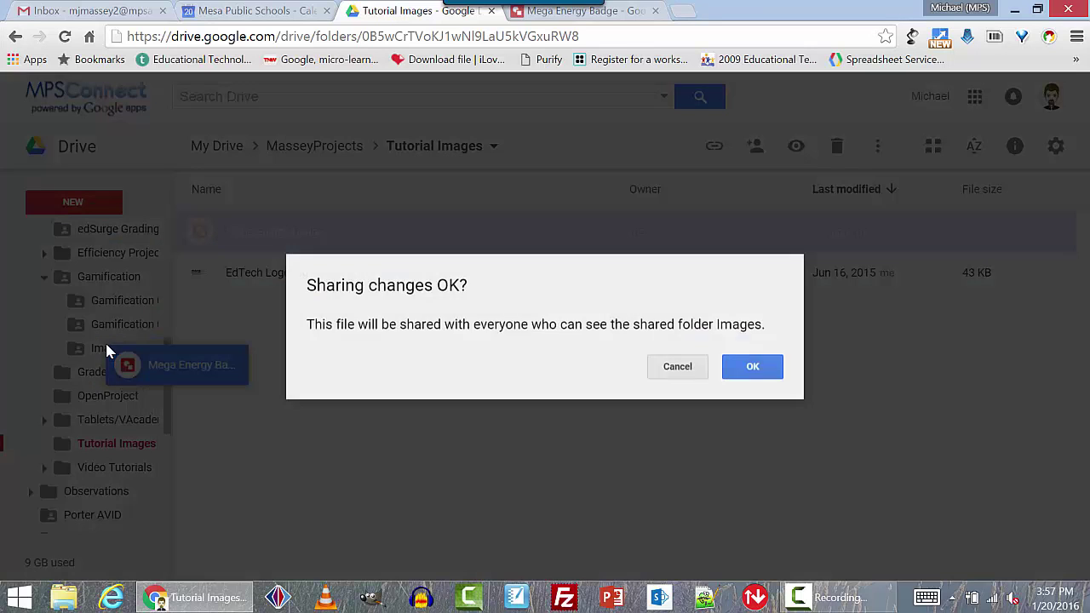
pyautogui.click(760, 375)
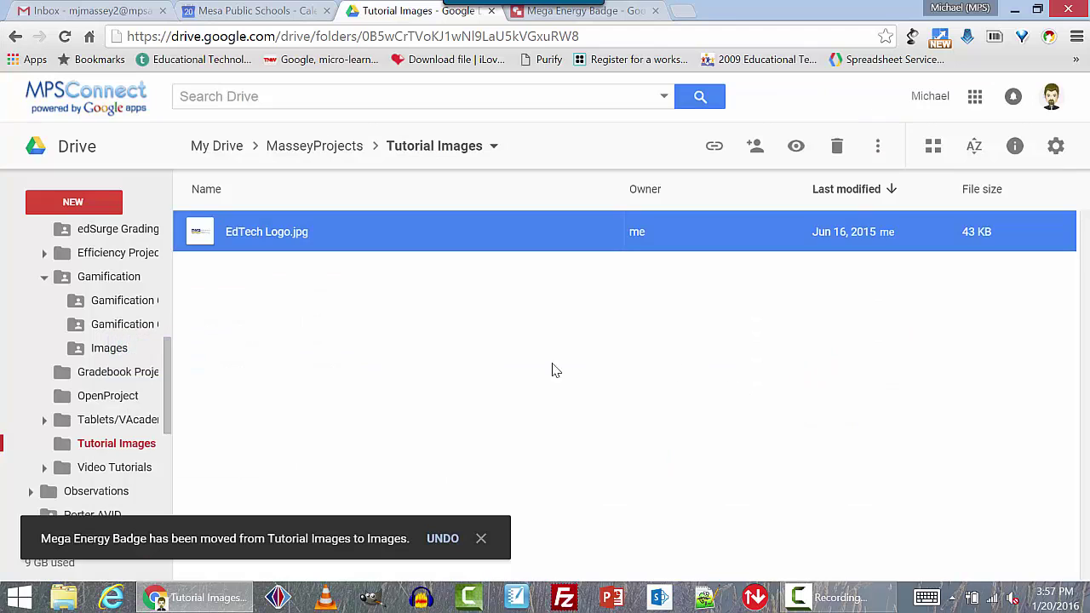
pyautogui.click(119, 353)
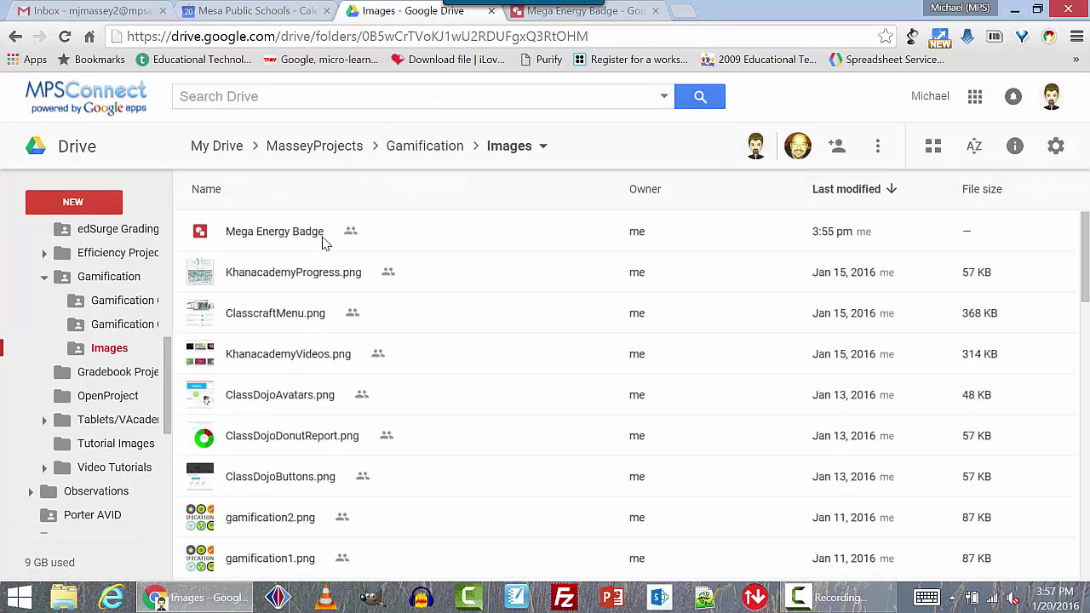
pyautogui.click(324, 241)
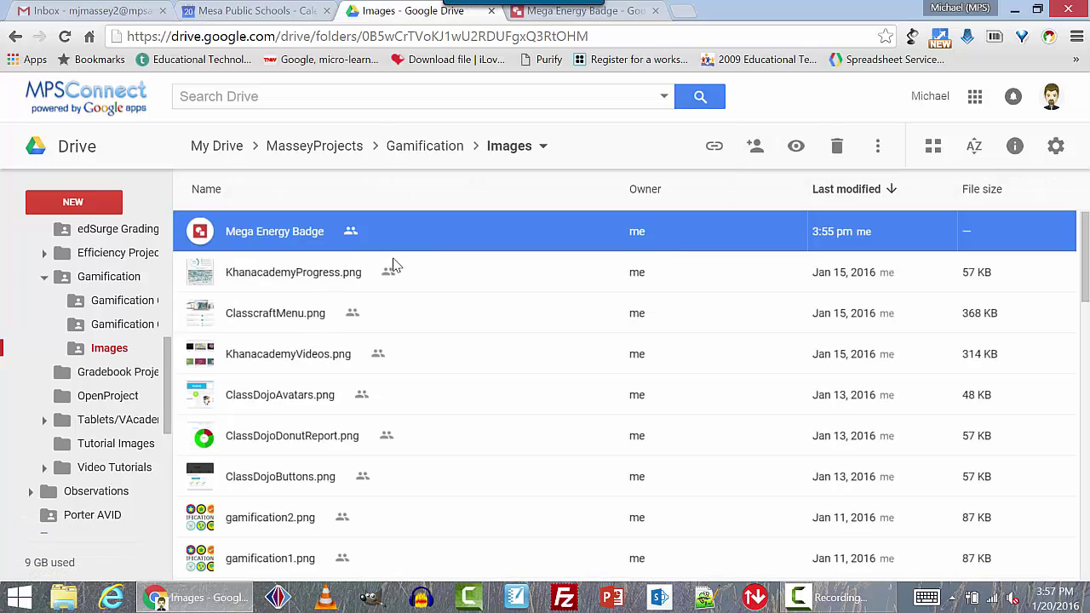